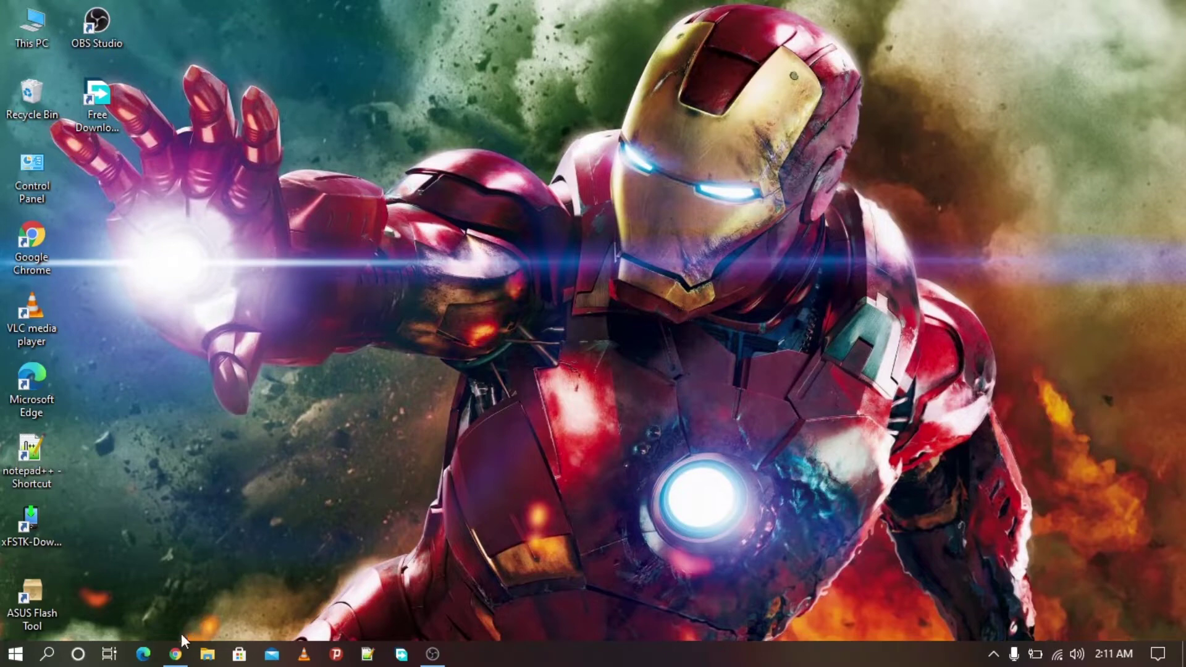
Step: In Chrome, search Google for "adb driver download" and open the Universal ADB Drivers site
{"action": "left_click", "coordinate": [173, 660]}
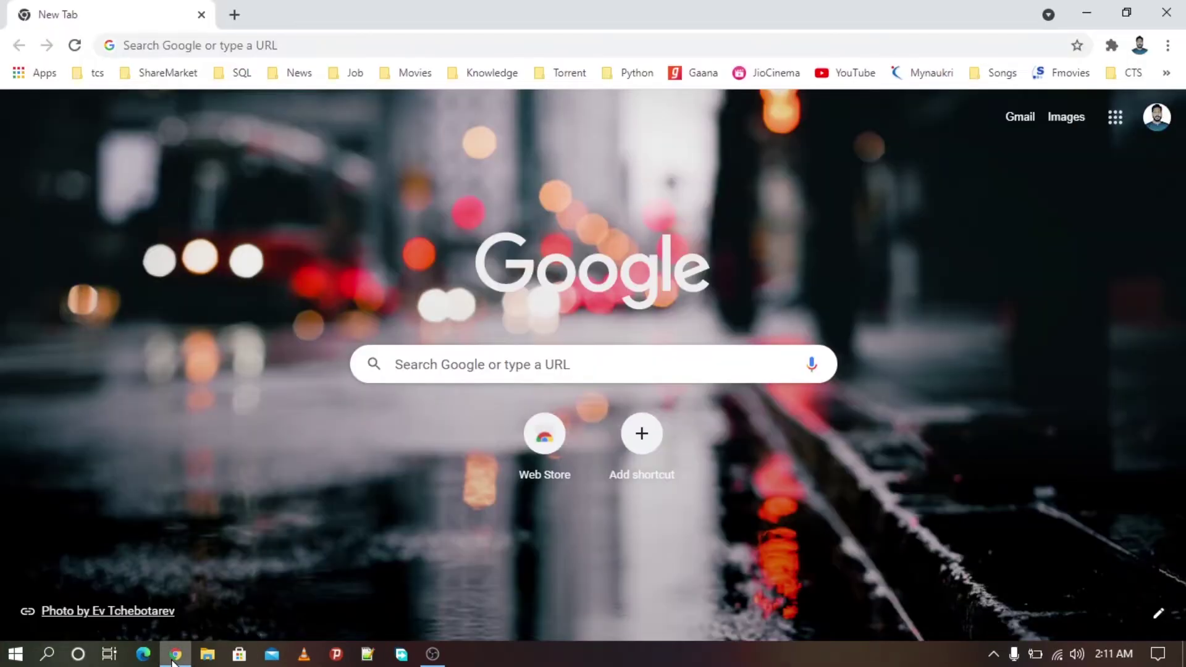
{"action": "left_click", "coordinate": [426, 45]}
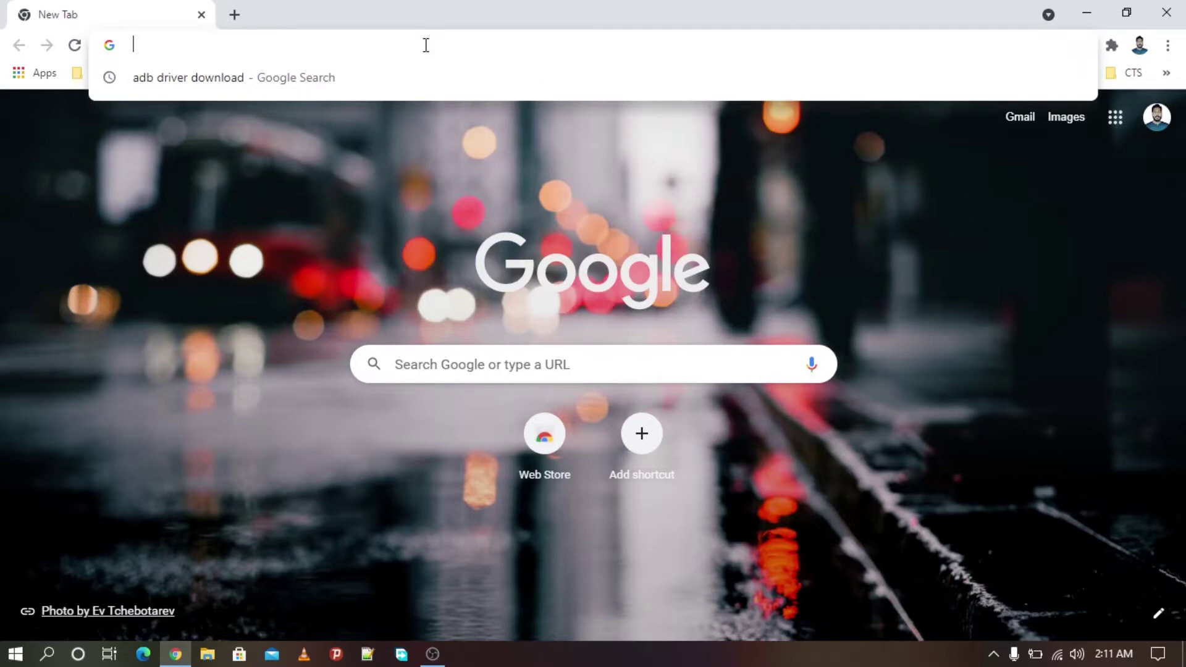
{"action": "left_click", "coordinate": [255, 83]}
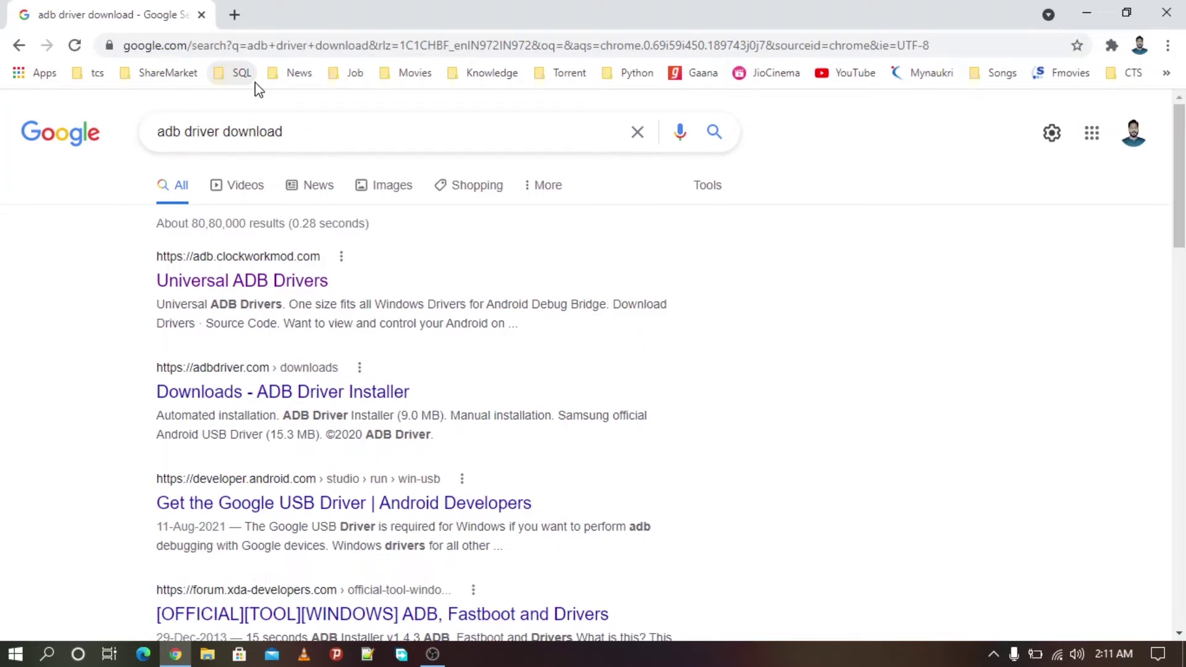
{"action": "left_click", "coordinate": [203, 283]}
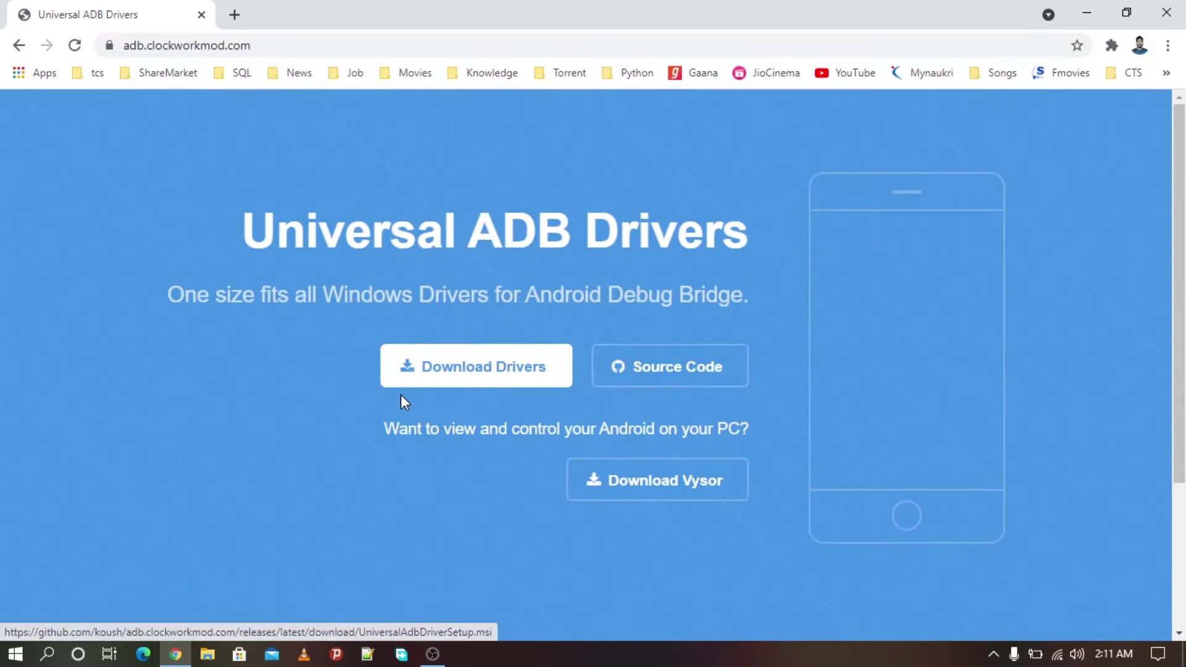
Step: Start downloading UniversalAdbDriverSetup.msi to the Downloads folder with Free Download Manager, and pause the transfer
{"action": "left_click", "coordinate": [468, 383]}
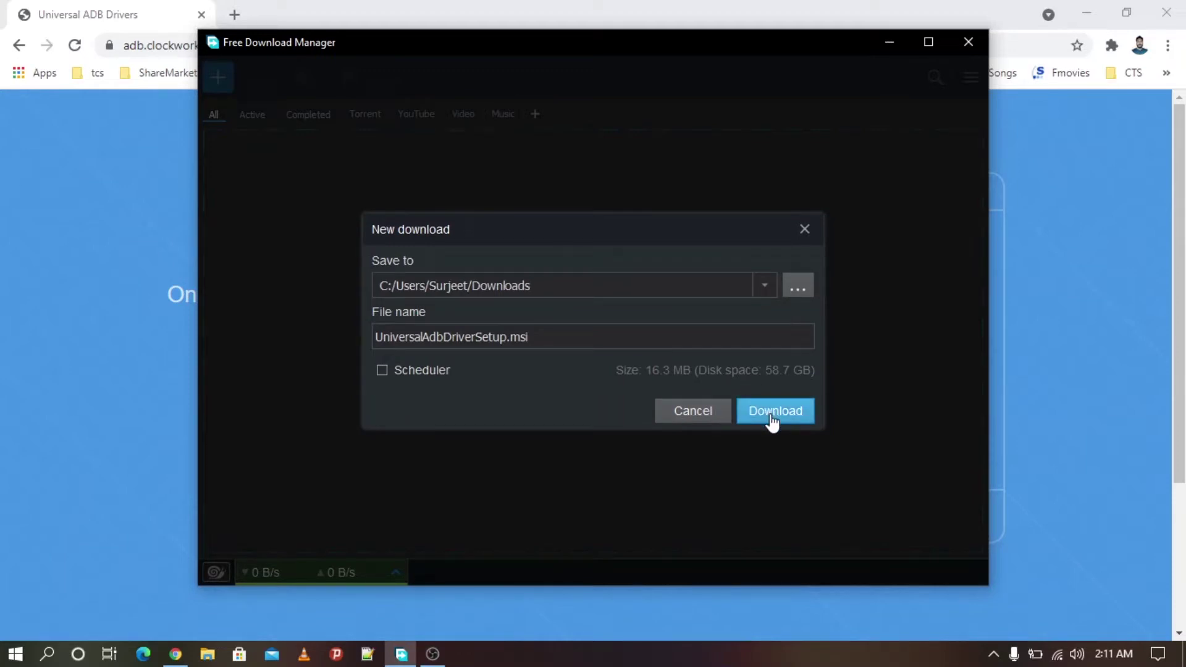
{"action": "left_click", "coordinate": [772, 415]}
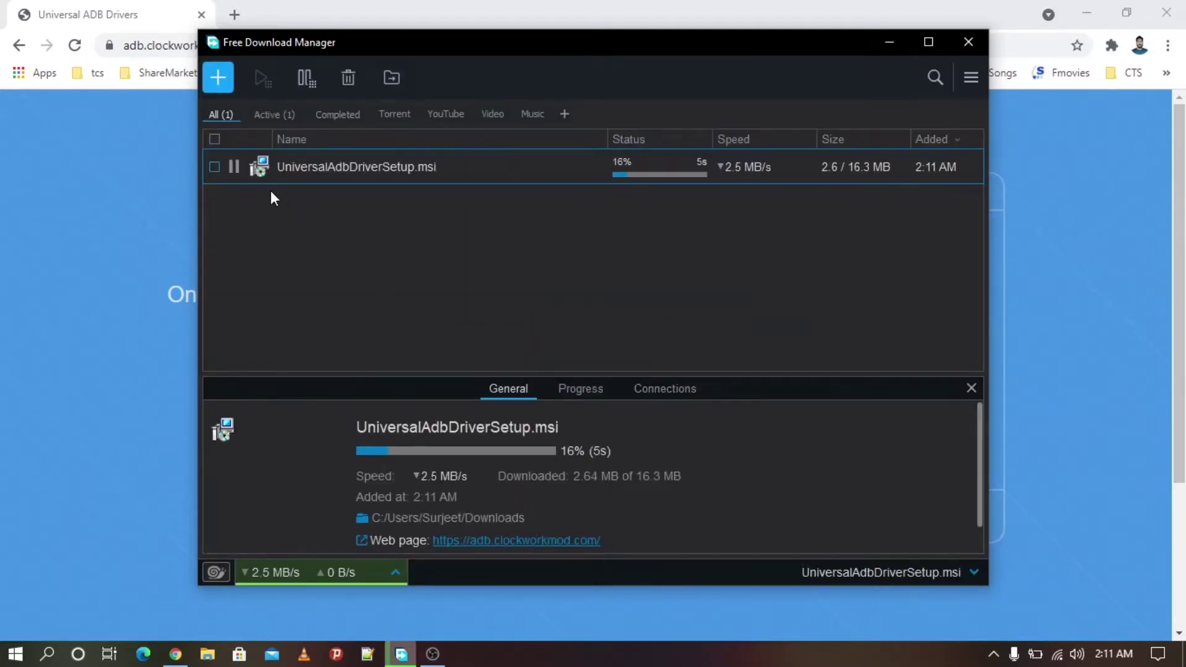
{"action": "left_click", "coordinate": [234, 168]}
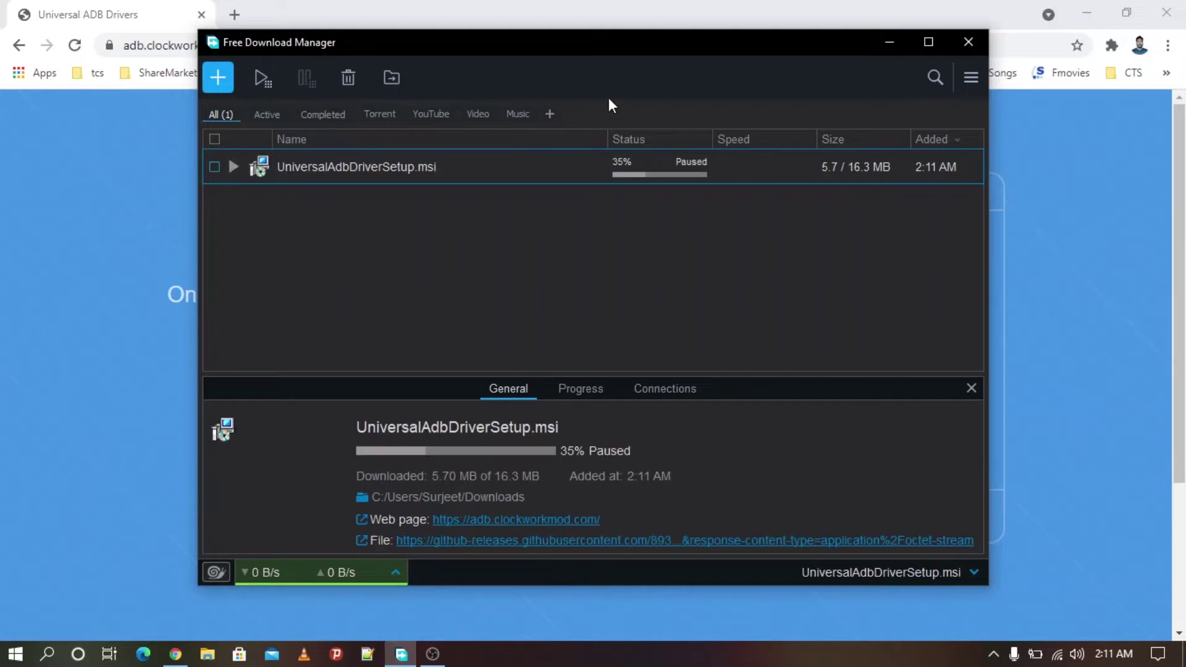
{"action": "left_click", "coordinate": [888, 43]}
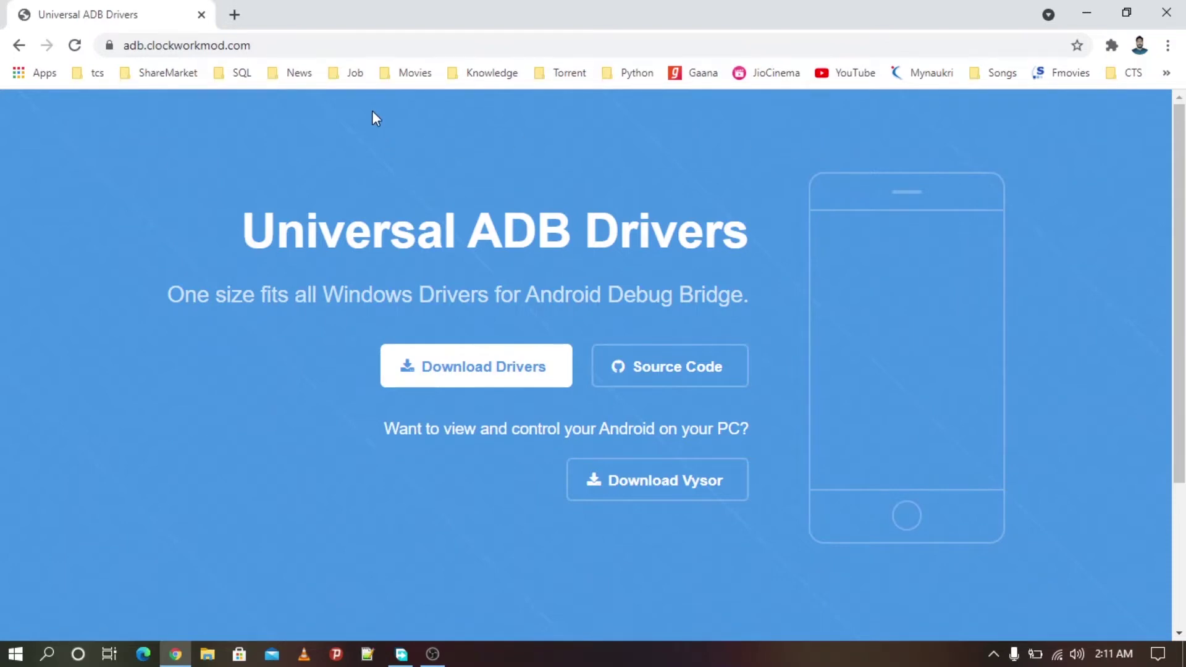
Step: Search Google for "xiaomi flash tool" in a new browser tab and open the official Xiaomi Flash Tool site
{"action": "left_click", "coordinate": [234, 15]}
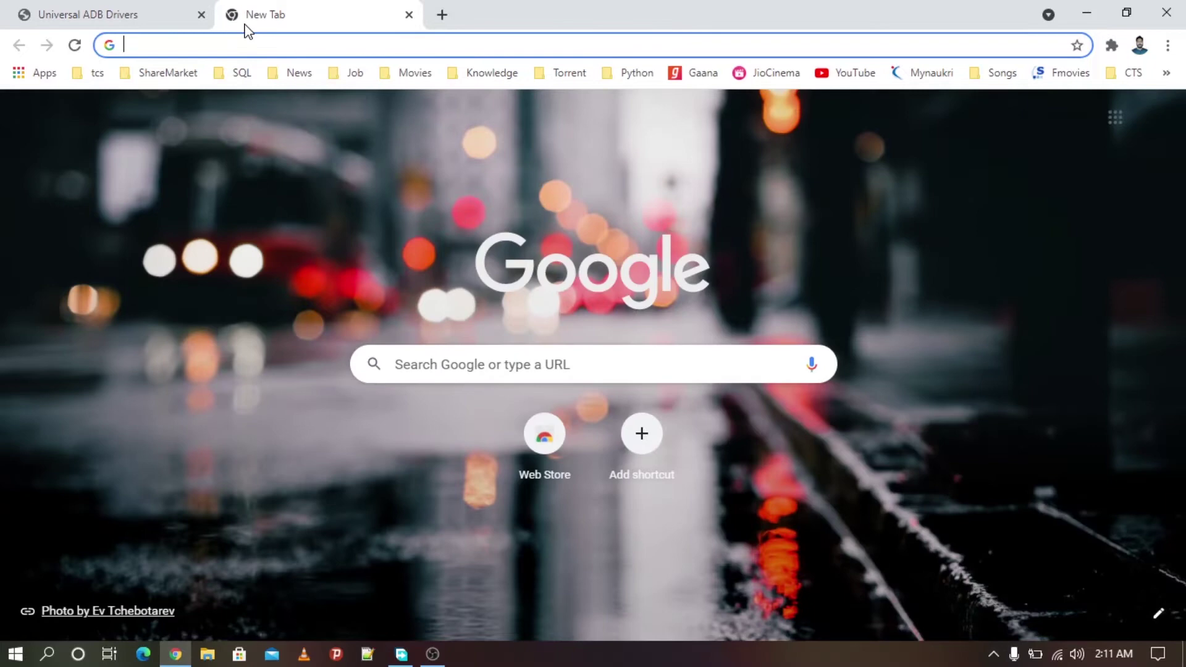
{"action": "type", "text": "x"}
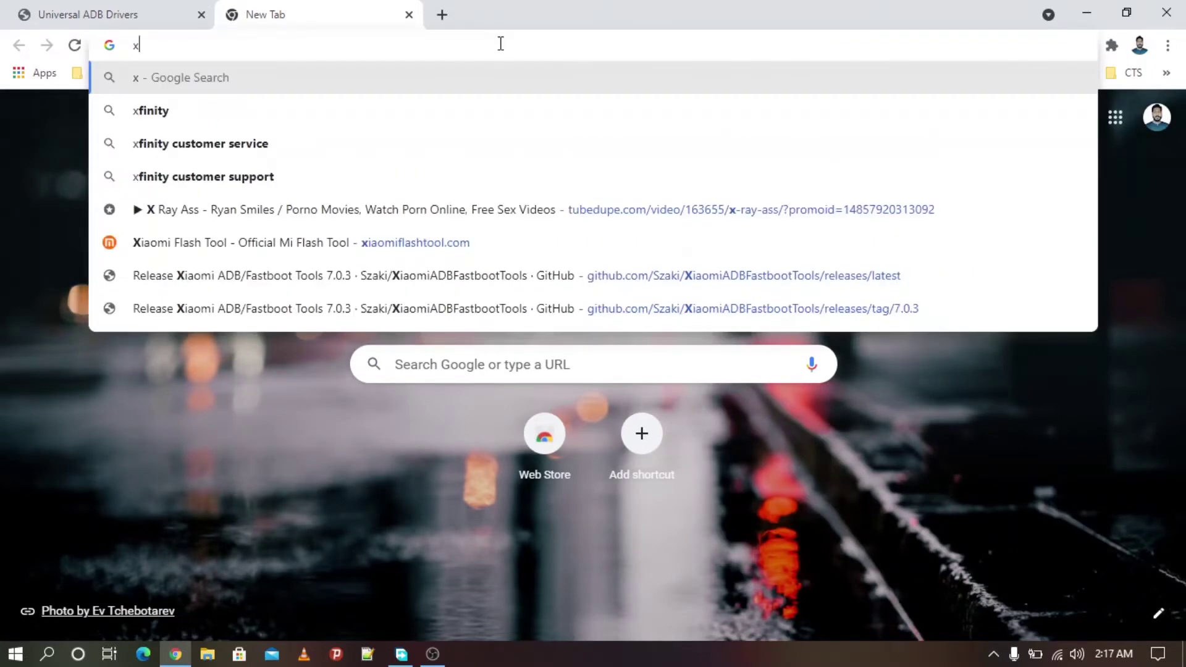
{"action": "type", "text": "iaomi "}
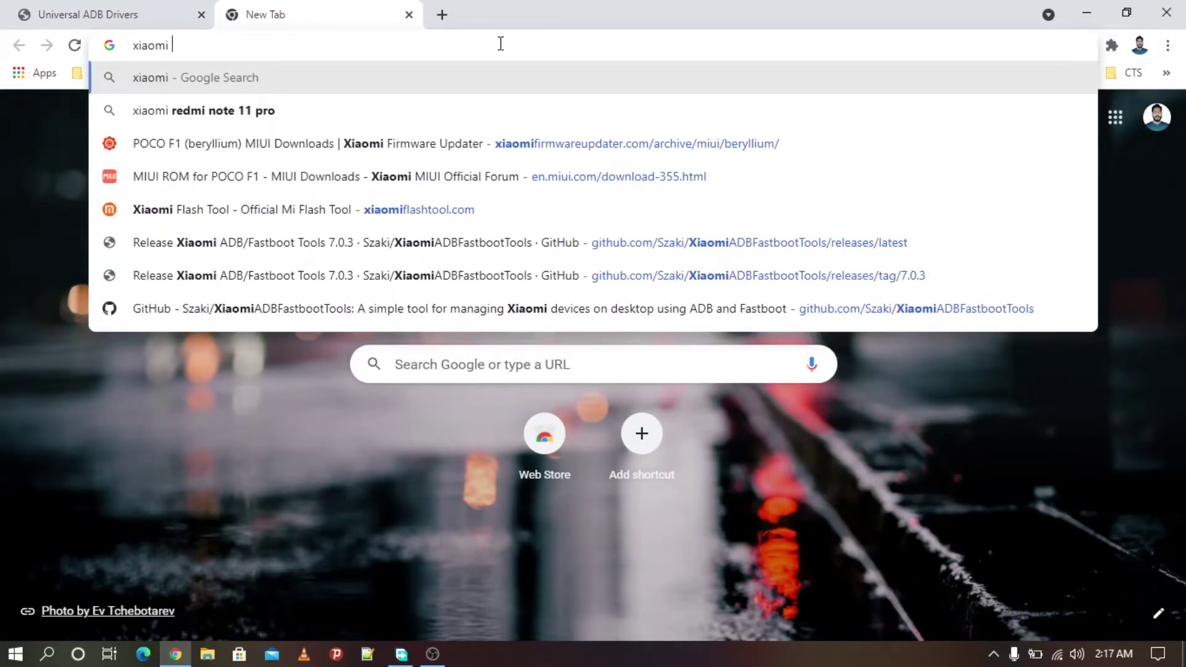
{"action": "type", "text": "flash t"}
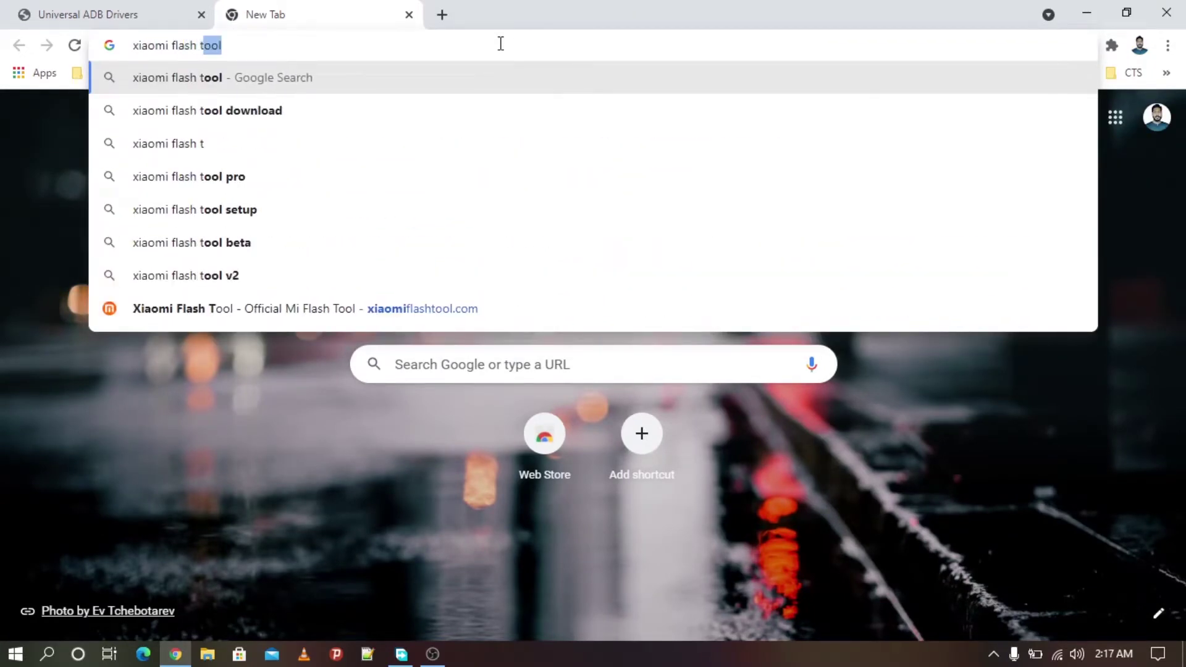
{"action": "type", "text": "ool"}
{"action": "key", "text": "Return"}
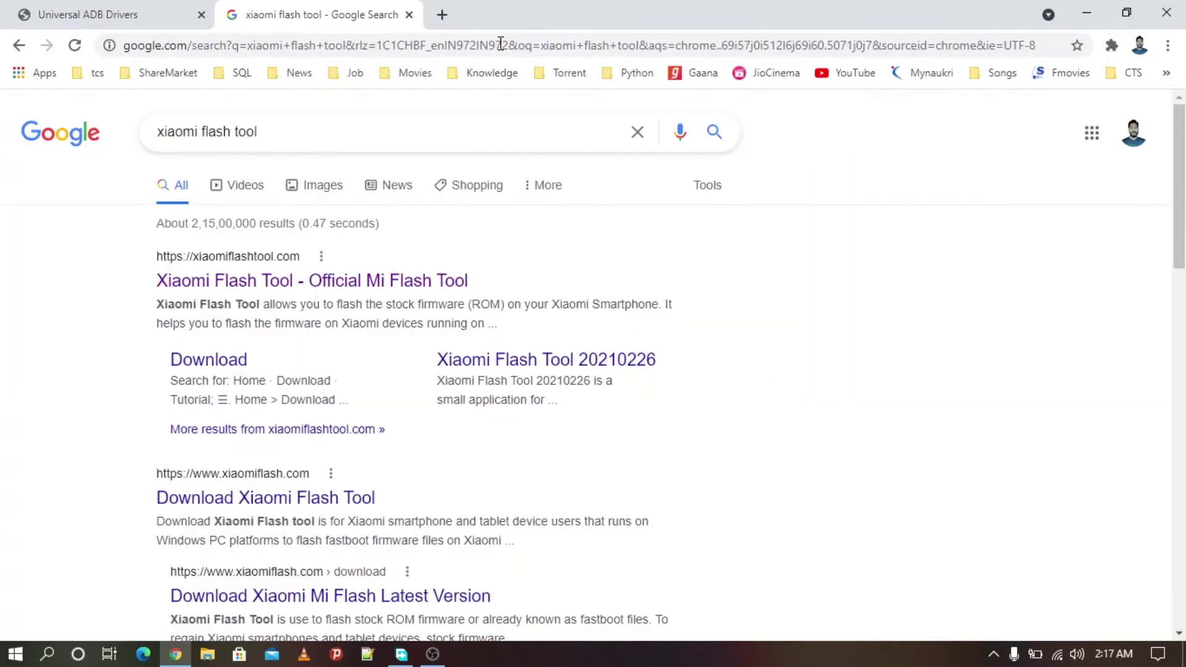
{"action": "left_click", "coordinate": [430, 281]}
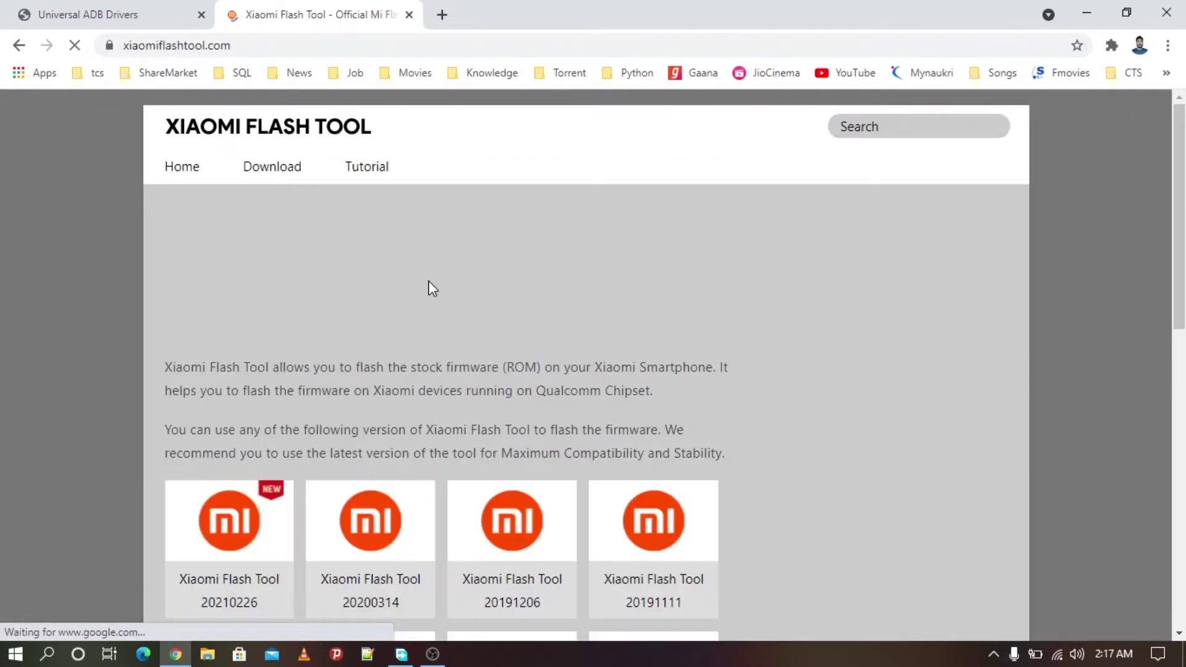
Step: Open the Xiaomi Flash Tool 20210226 page and follow its Mediafire mirror link
{"action": "scroll", "coordinate": [371, 325], "scroll_direction": "down", "scroll_amount": 4}
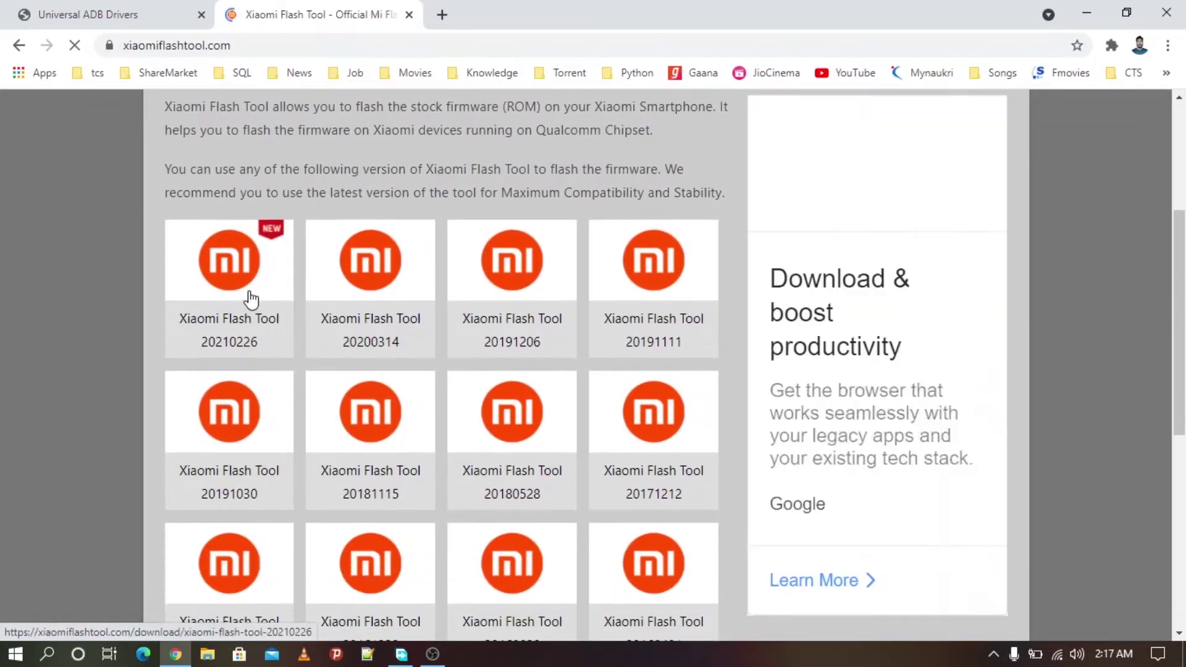
{"action": "left_click", "coordinate": [250, 300]}
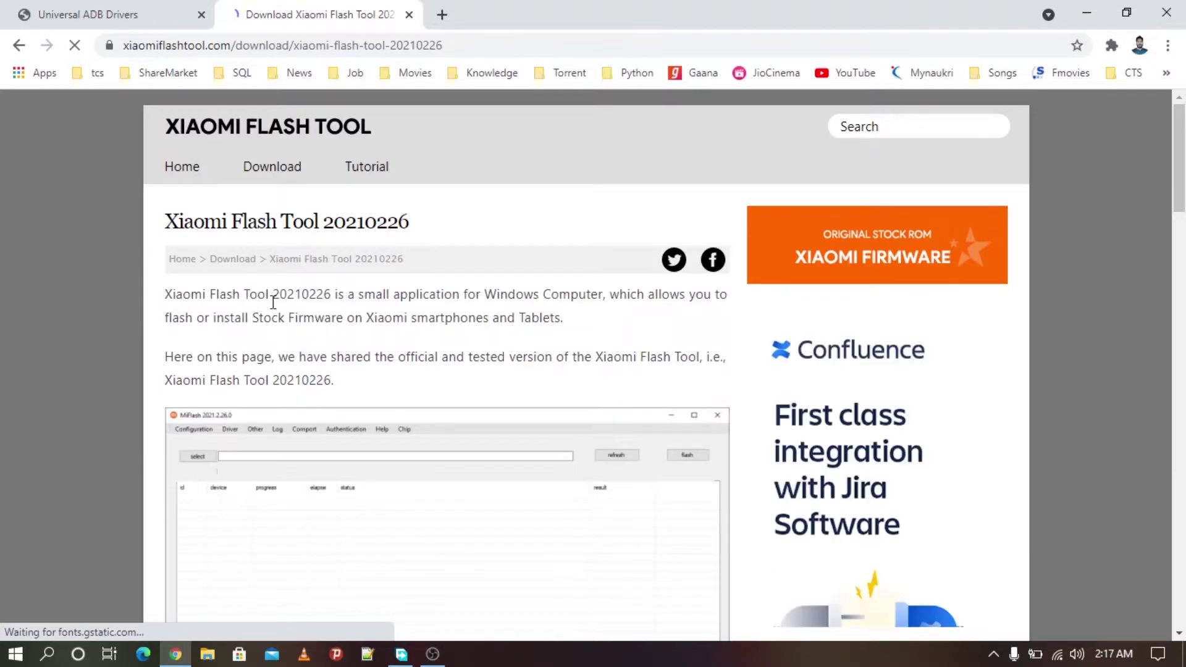
{"action": "scroll", "coordinate": [468, 358], "scroll_direction": "down", "scroll_amount": 10}
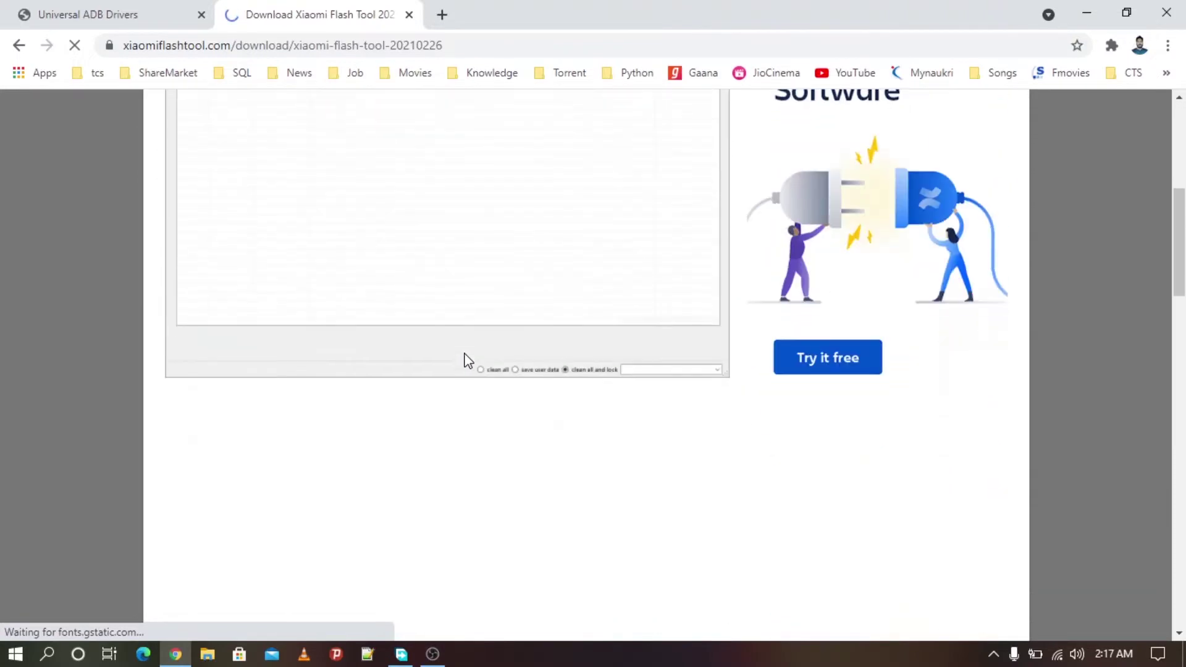
{"action": "scroll", "coordinate": [467, 361], "scroll_direction": "down", "scroll_amount": 6}
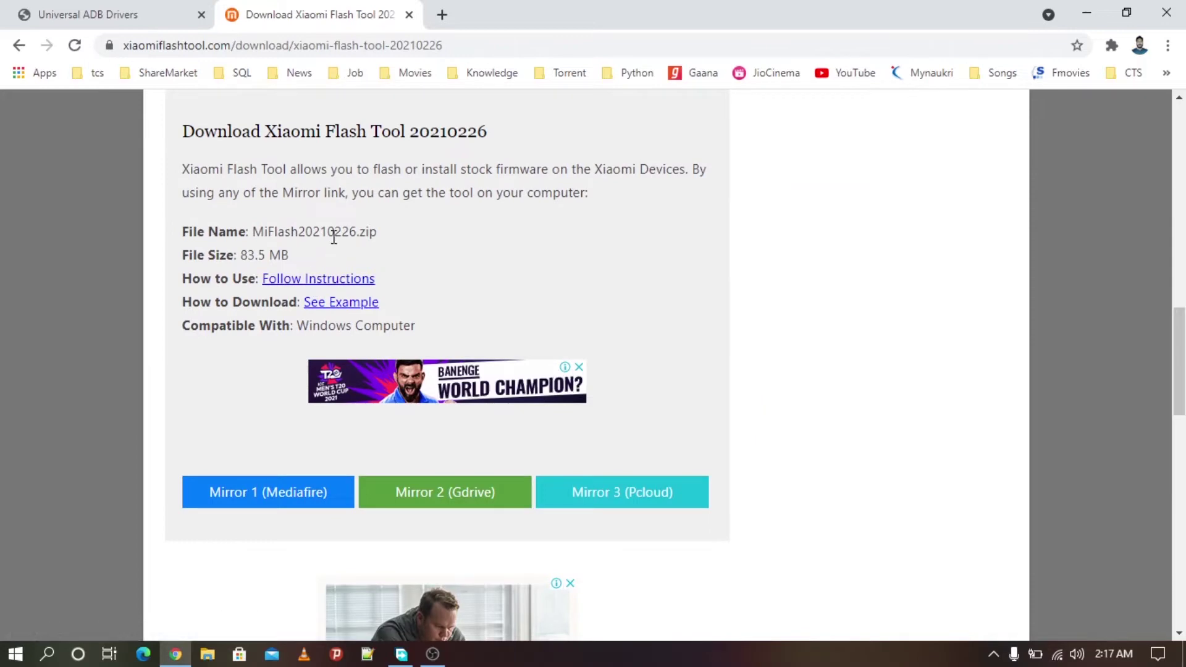
{"action": "scroll", "coordinate": [333, 237], "scroll_direction": "down", "scroll_amount": 1}
{"action": "scroll", "coordinate": [333, 237], "scroll_direction": "down", "scroll_amount": 3}
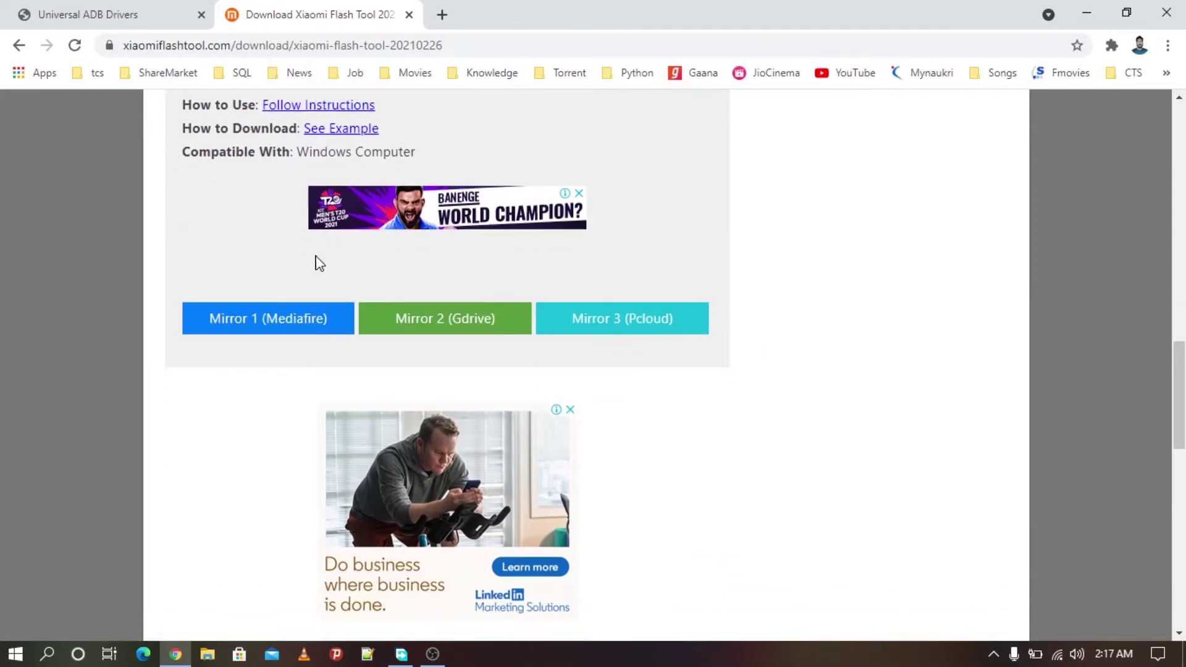
{"action": "left_click", "coordinate": [254, 318]}
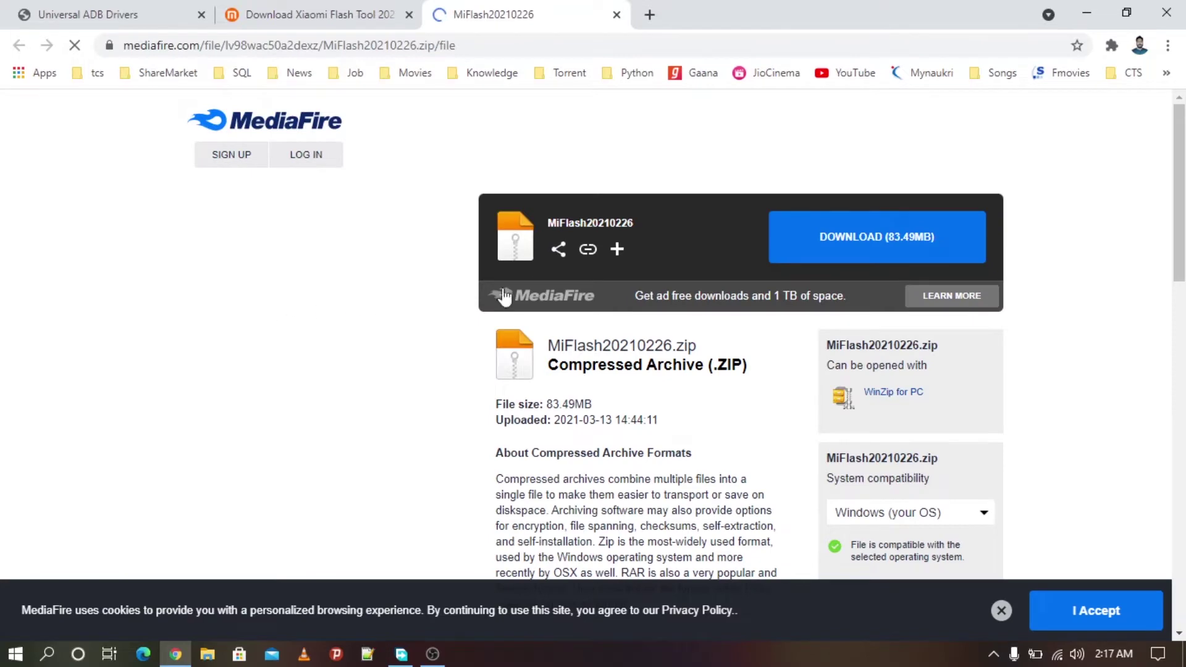
Step: Start downloading MiFlash20210226.zip to the Downloads folder with Free Download Manager, and pause the transfer
{"action": "left_click", "coordinate": [838, 241]}
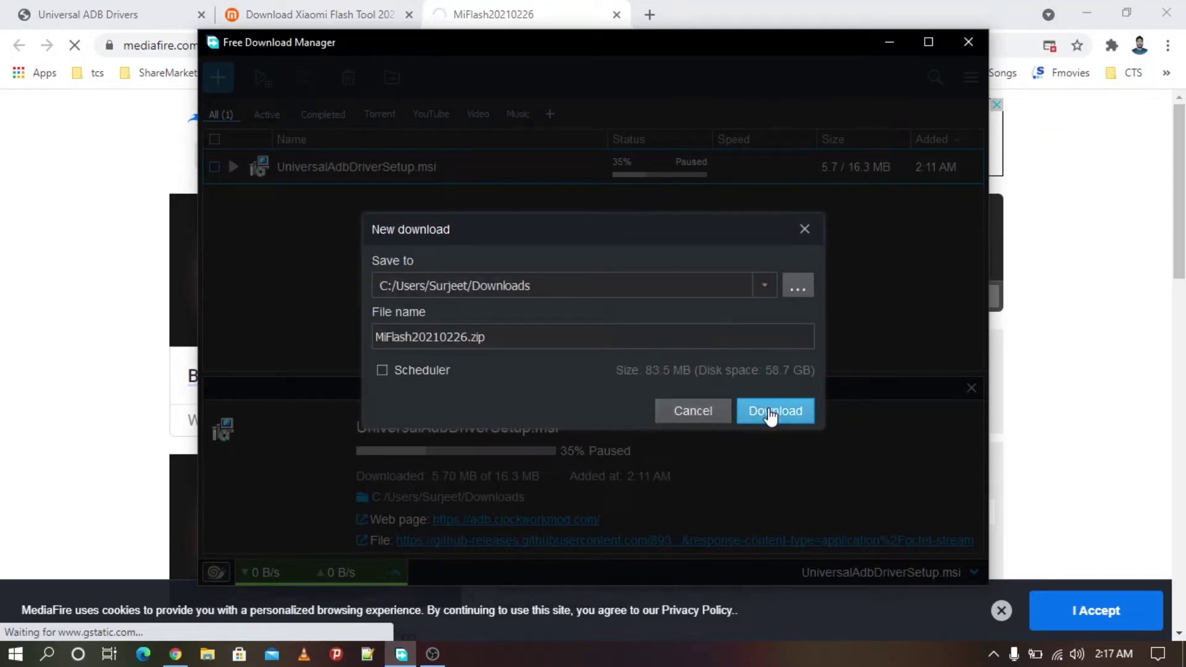
{"action": "left_click", "coordinate": [774, 411]}
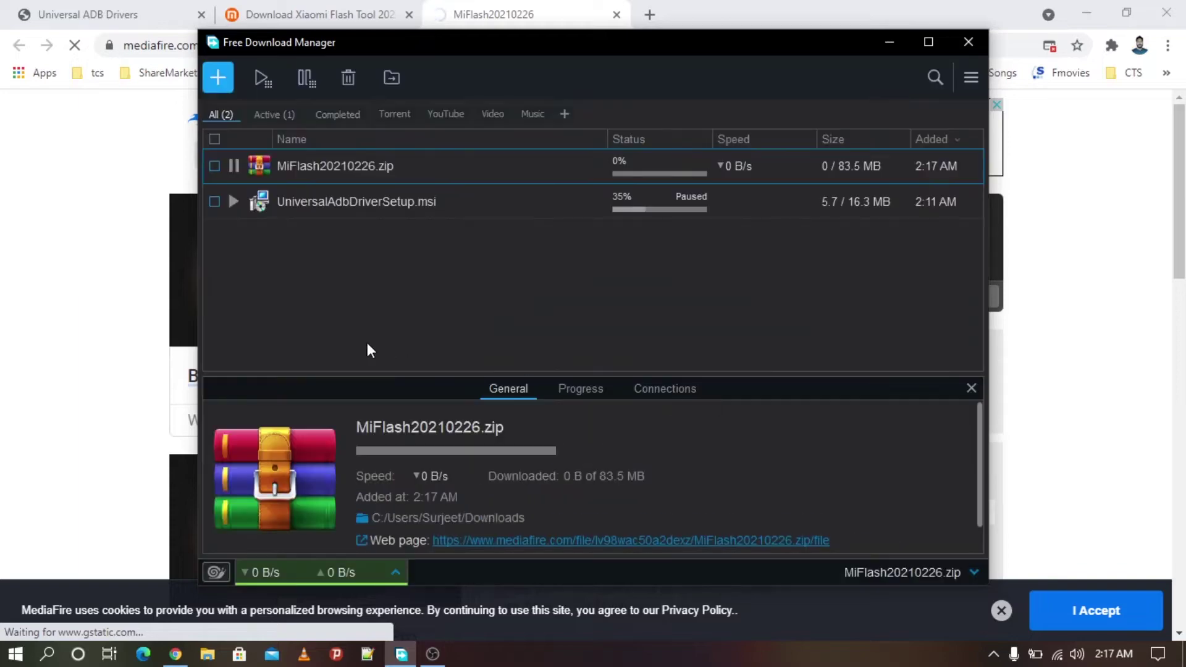
{"action": "left_click", "coordinate": [234, 166]}
{"action": "left_click", "coordinate": [889, 42]}
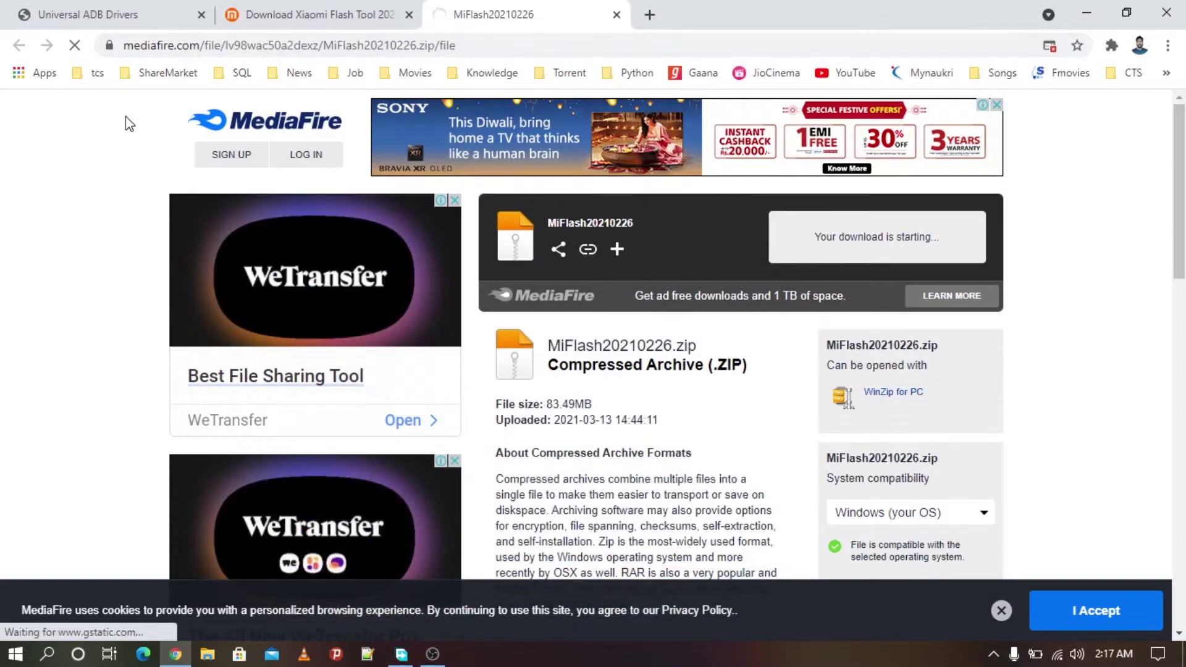
Step: Search Google for "xiaomi rom miui 11" in a new browser tab, and shorten the query text to "xiaomi rom miui"
{"action": "left_click", "coordinate": [648, 15]}
{"action": "type", "text": "xo"}
{"action": "key", "text": "BackSpace"}
{"action": "type", "text": "iaomi"}
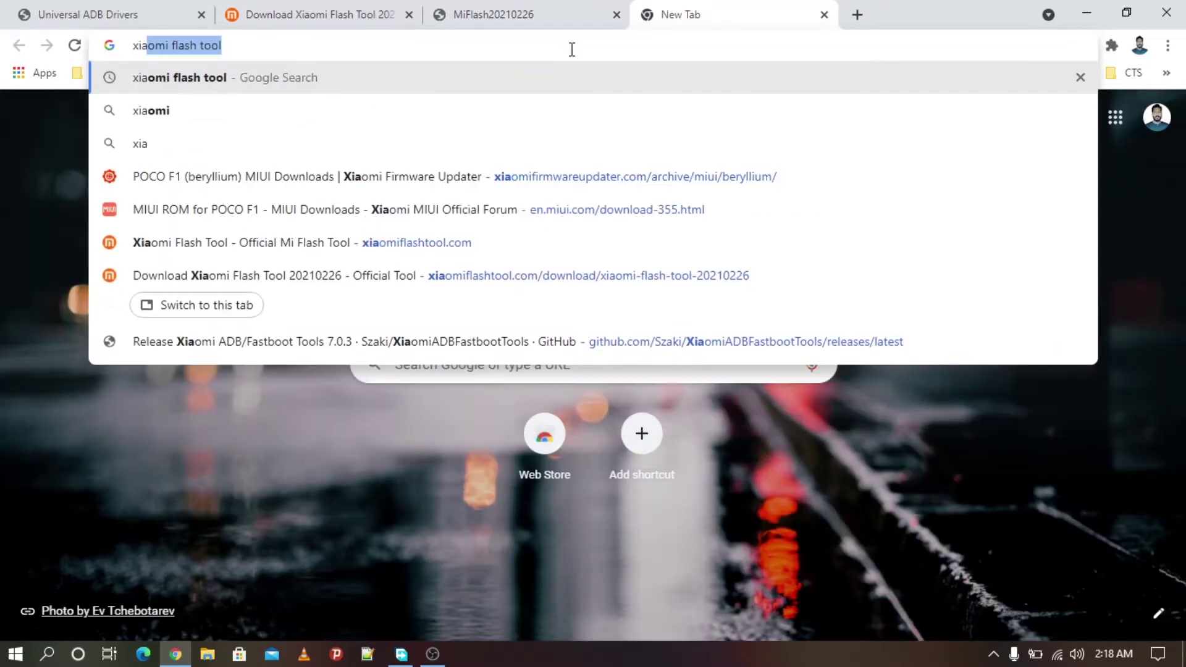
{"action": "type", "text": " mo"}
{"action": "key", "text": "BackSpace"}
{"action": "key", "text": "BackSpace"}
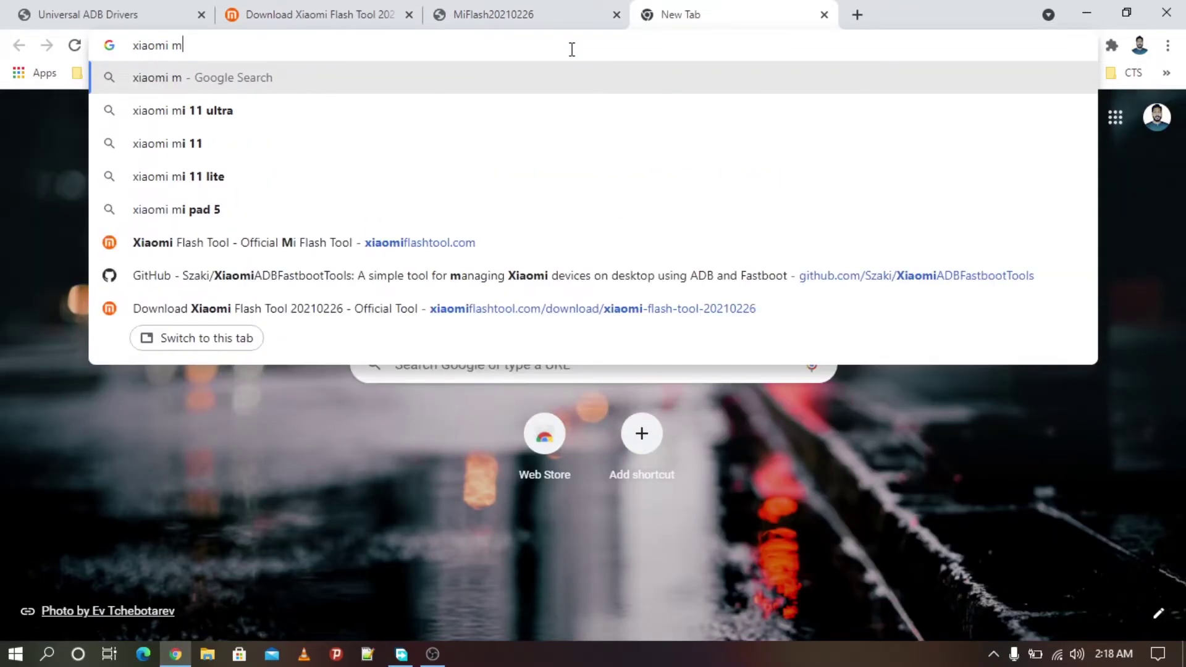
{"action": "type", "text": "rom mi"}
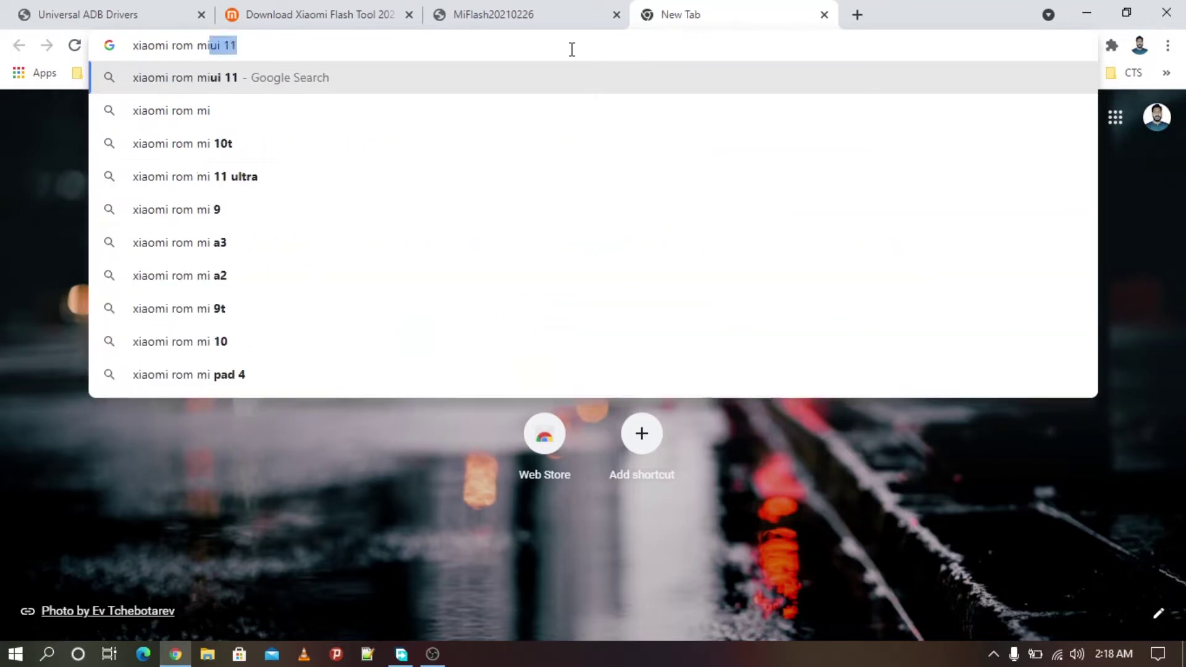
{"action": "key", "text": "Return"}
{"action": "left_click_drag", "start_coordinate": [258, 126], "coordinate": [318, 114]}
{"action": "key", "text": "BackSpace"}
{"action": "left_click", "coordinate": [850, 149]}
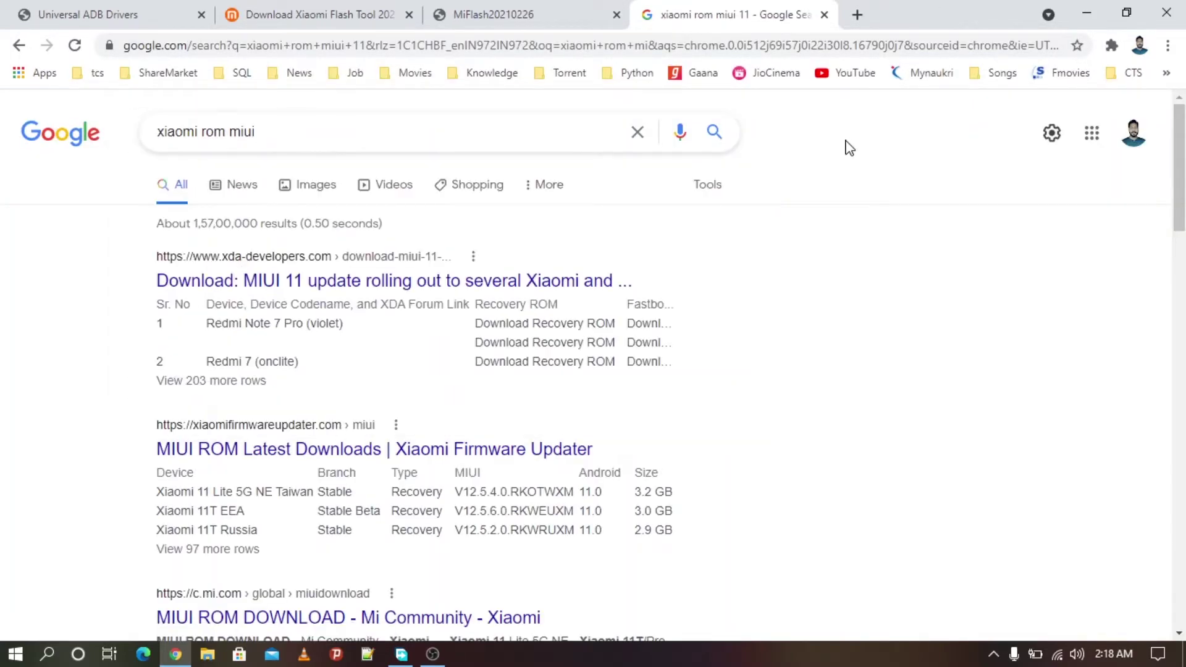
Step: Open the MIUI ROM Latest Downloads page of Xiaomi Firmware Updater and look through its list of device ROMs
{"action": "left_click", "coordinate": [249, 456]}
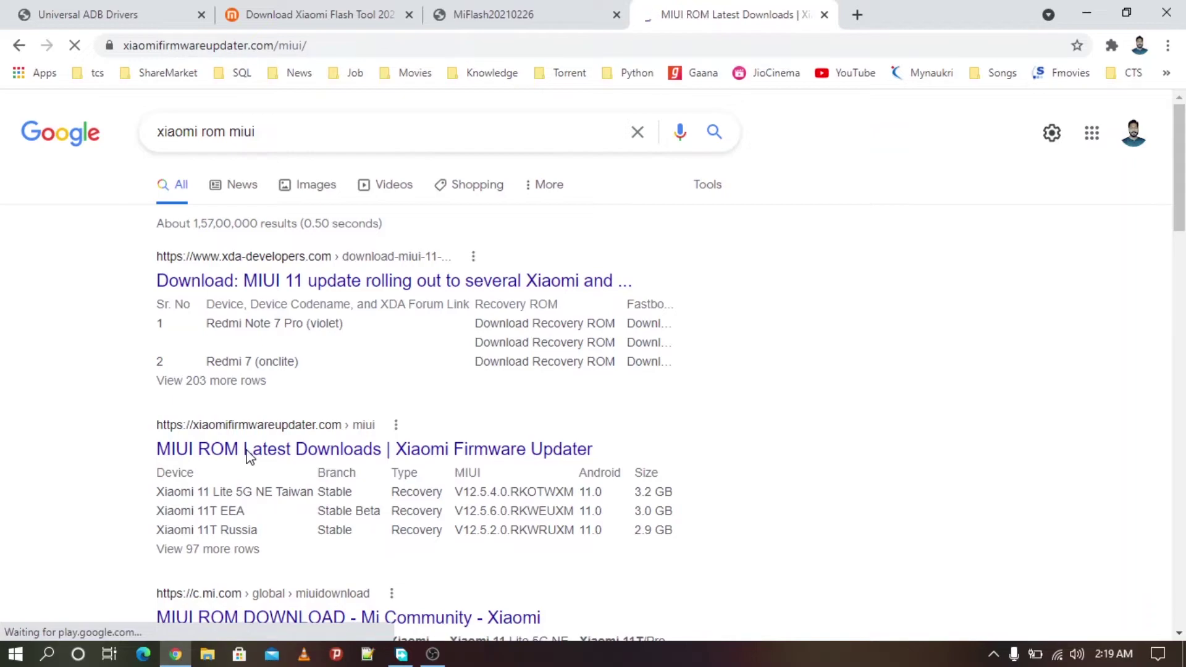
{"action": "scroll", "coordinate": [410, 278], "scroll_direction": "down", "scroll_amount": 10}
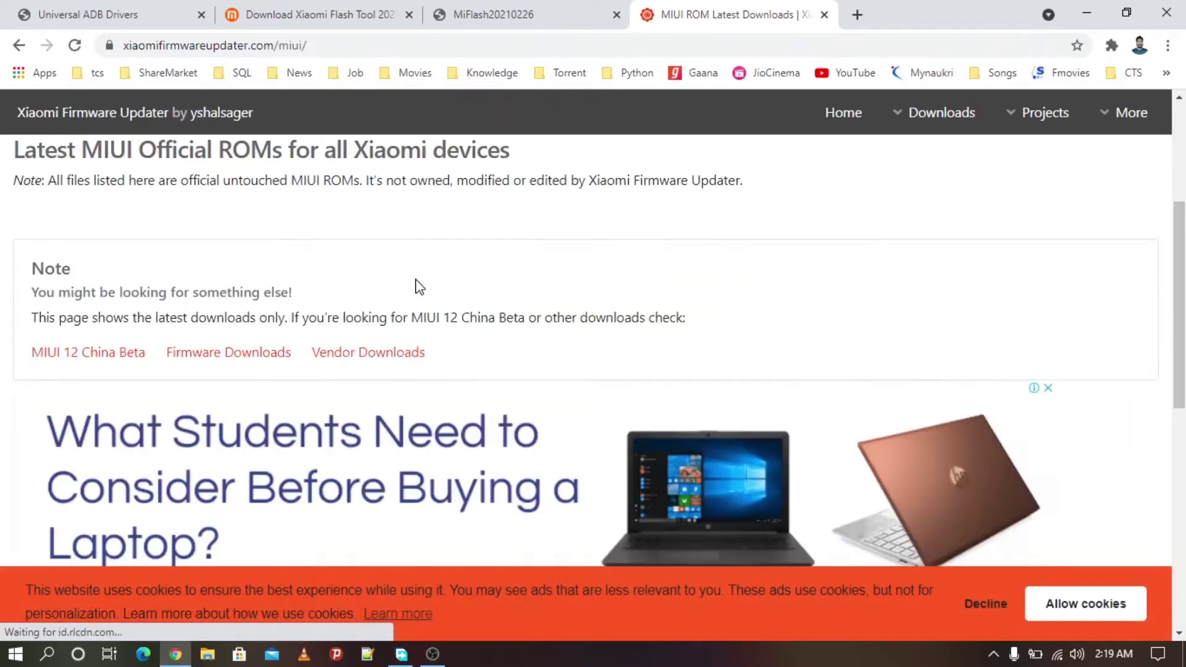
{"action": "scroll", "coordinate": [410, 296], "scroll_direction": "down", "scroll_amount": 12}
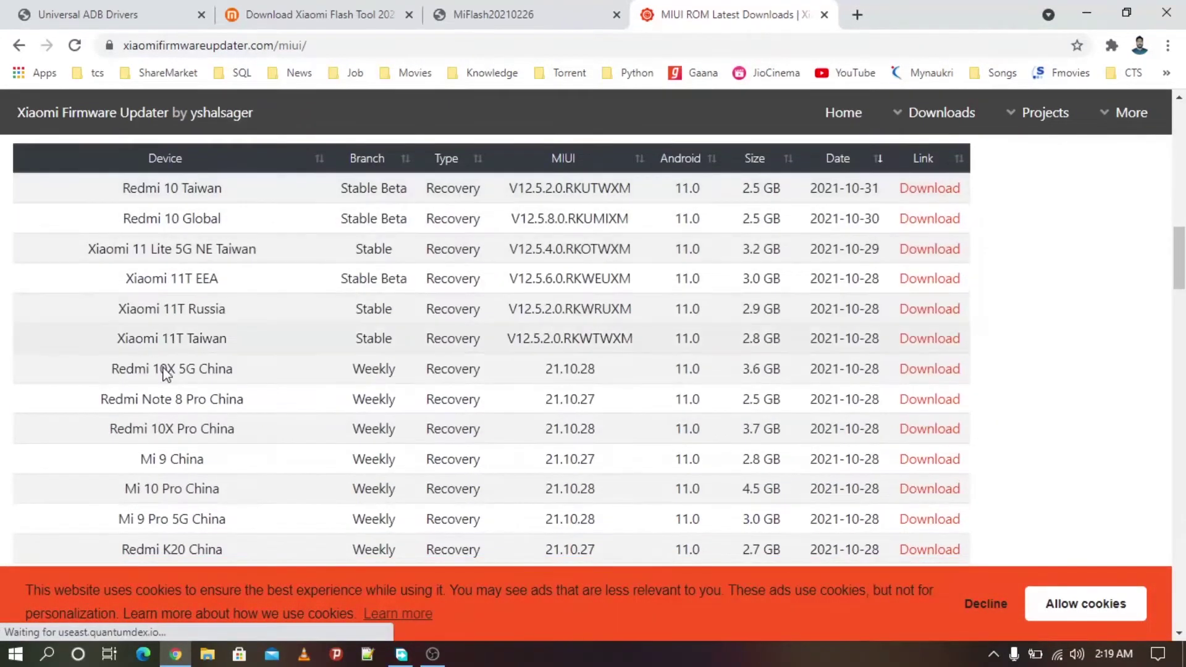
{"action": "scroll", "coordinate": [189, 263], "scroll_direction": "down", "scroll_amount": 11}
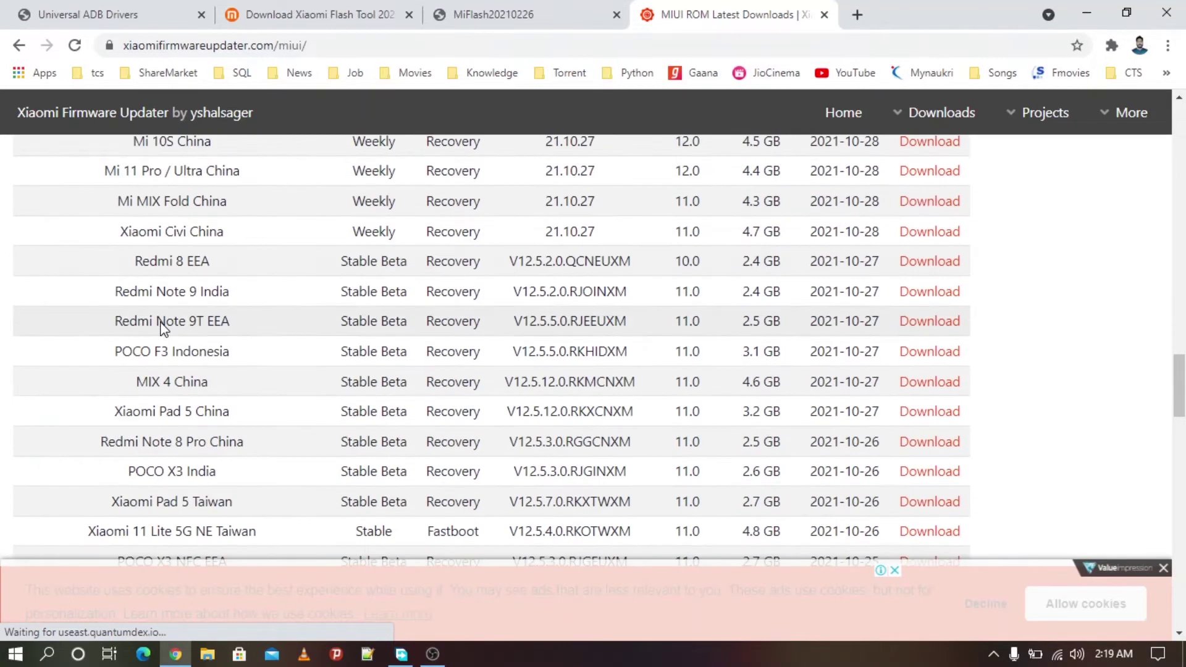
{"action": "scroll", "coordinate": [171, 407], "scroll_direction": "down", "scroll_amount": 12}
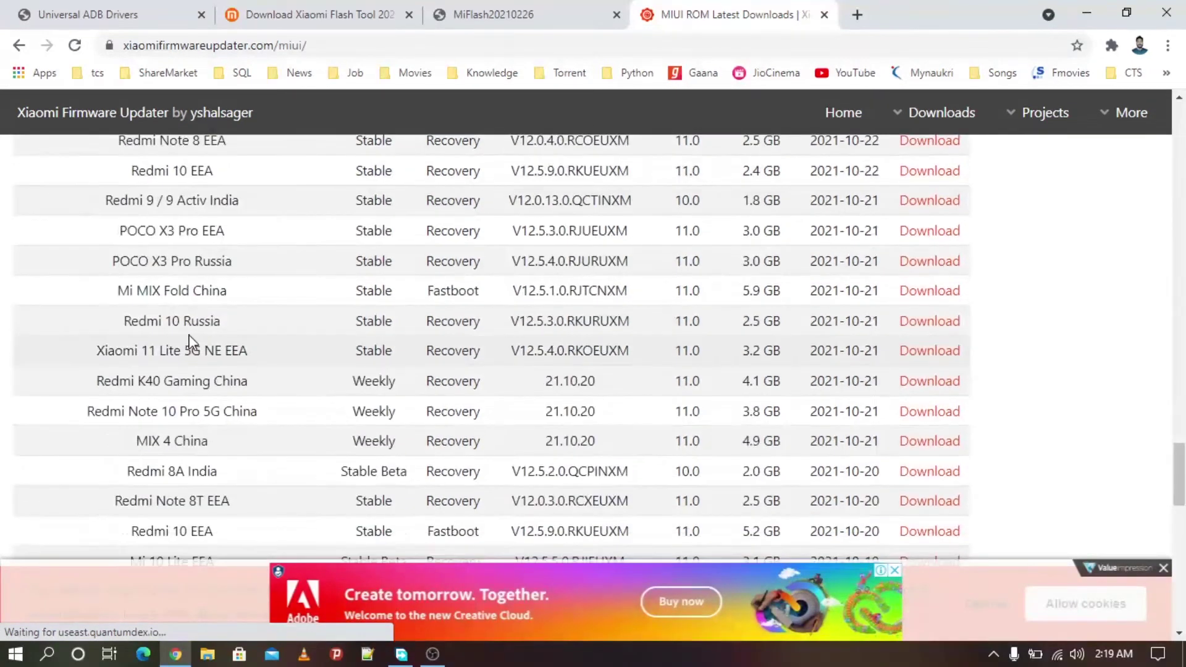
{"action": "scroll", "coordinate": [198, 370], "scroll_direction": "down", "scroll_amount": 7}
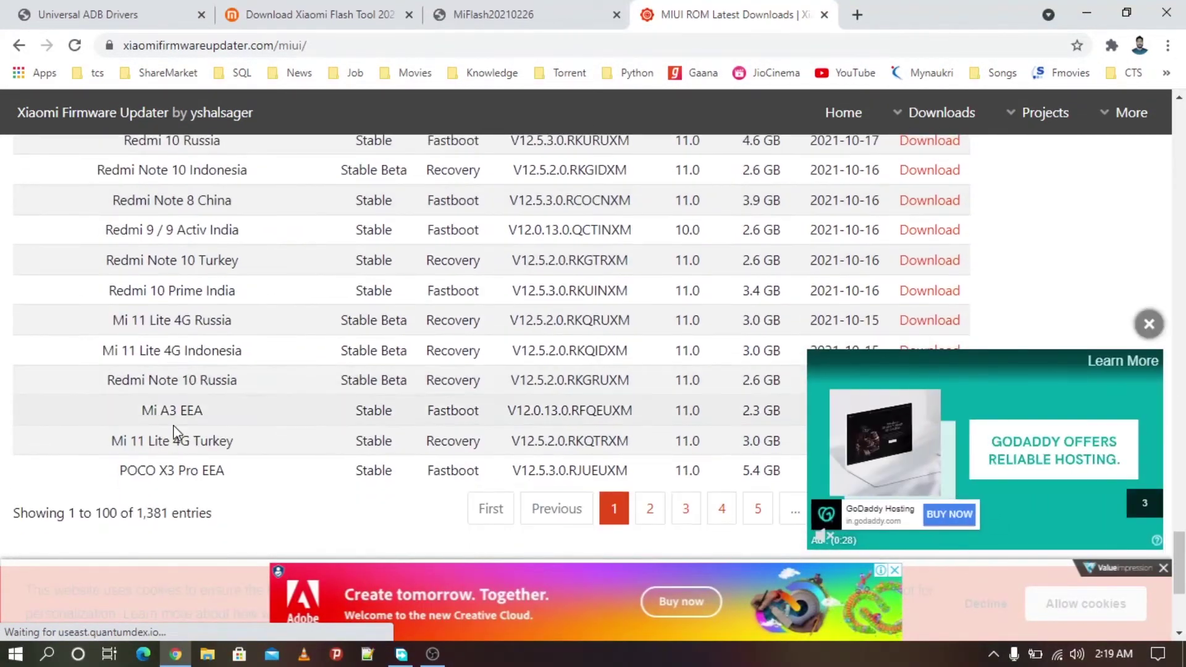
Step: Open the POCO F1 (beryllium) MIUI archive and locate the POCO F1 Global Stable Recovery entry for V11.0.9.0.QEJMIXM
{"action": "left_click", "coordinate": [645, 339]}
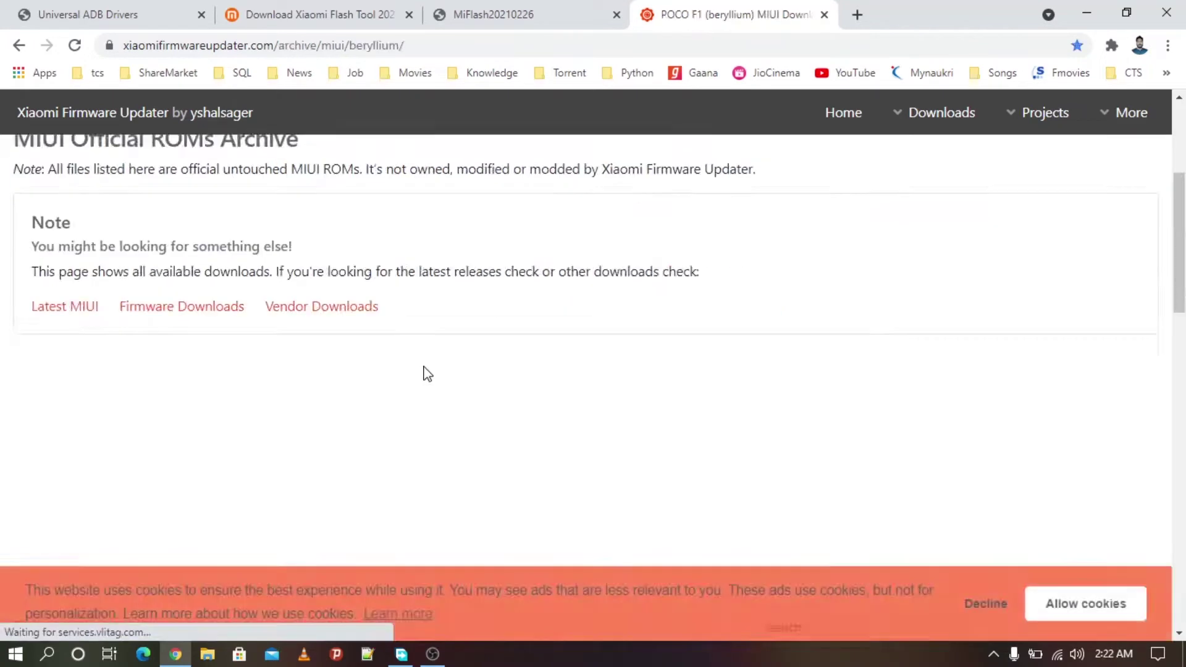
{"action": "scroll", "coordinate": [425, 373], "scroll_direction": "down", "scroll_amount": 1}
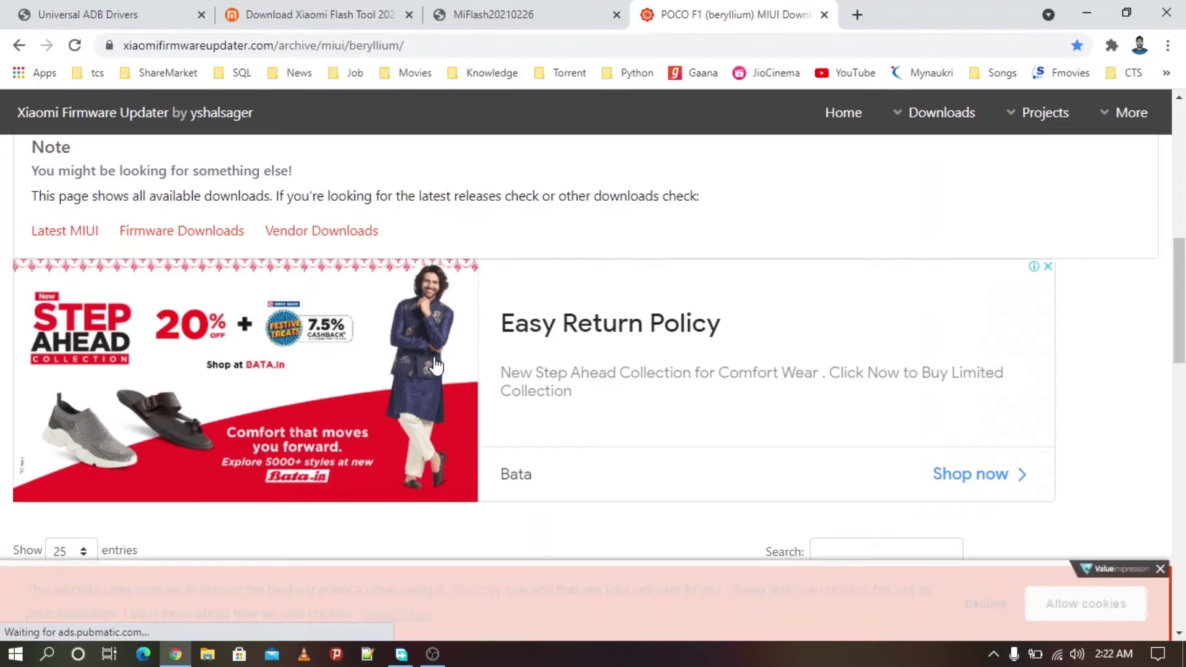
{"action": "scroll", "coordinate": [434, 366], "scroll_direction": "down", "scroll_amount": 7}
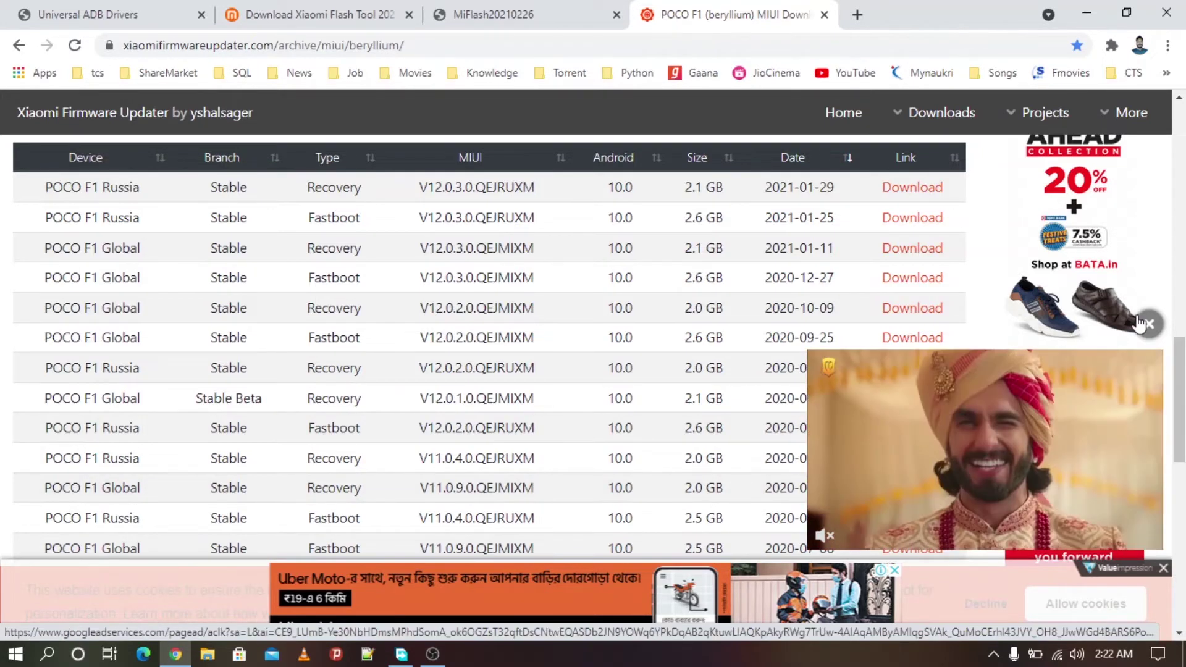
{"action": "scroll", "coordinate": [458, 424], "scroll_direction": "down", "scroll_amount": 3}
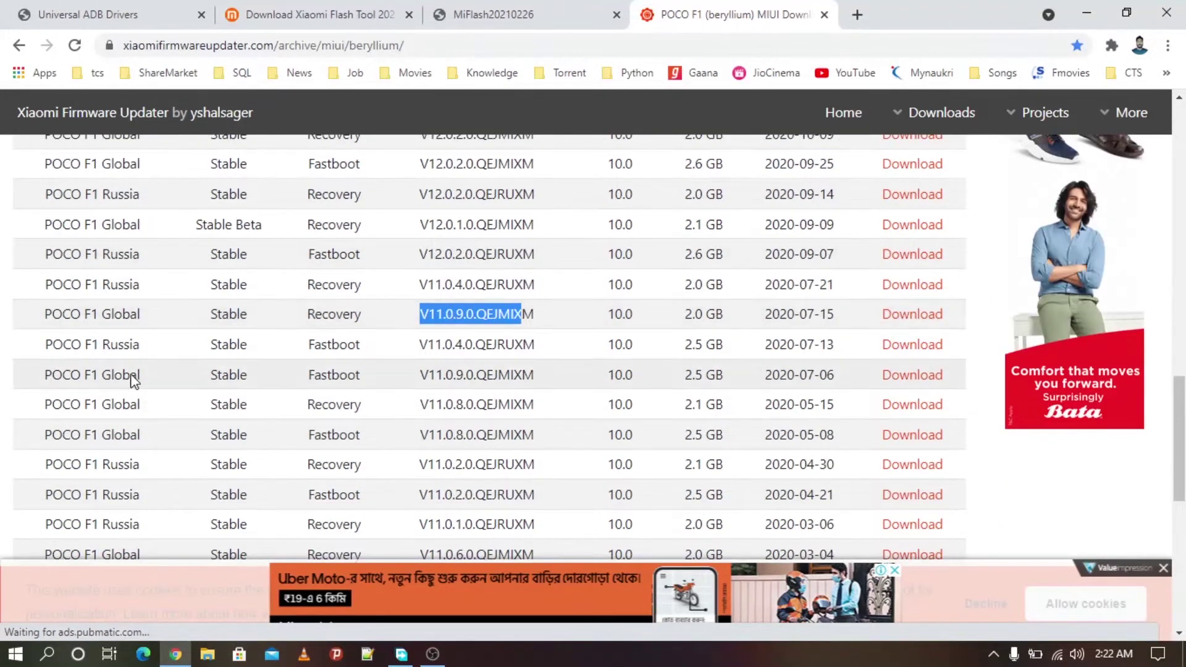
{"action": "left_click_drag", "start_coordinate": [141, 315], "coordinate": [42, 321]}
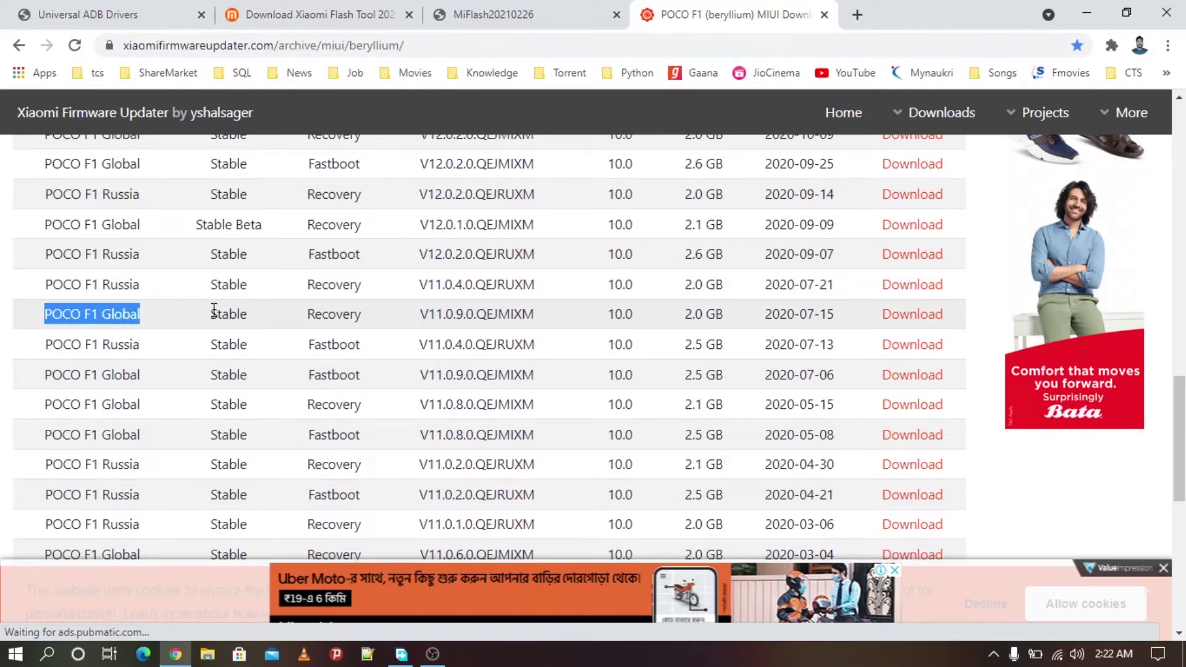
{"action": "left_click_drag", "start_coordinate": [214, 310], "coordinate": [365, 318]}
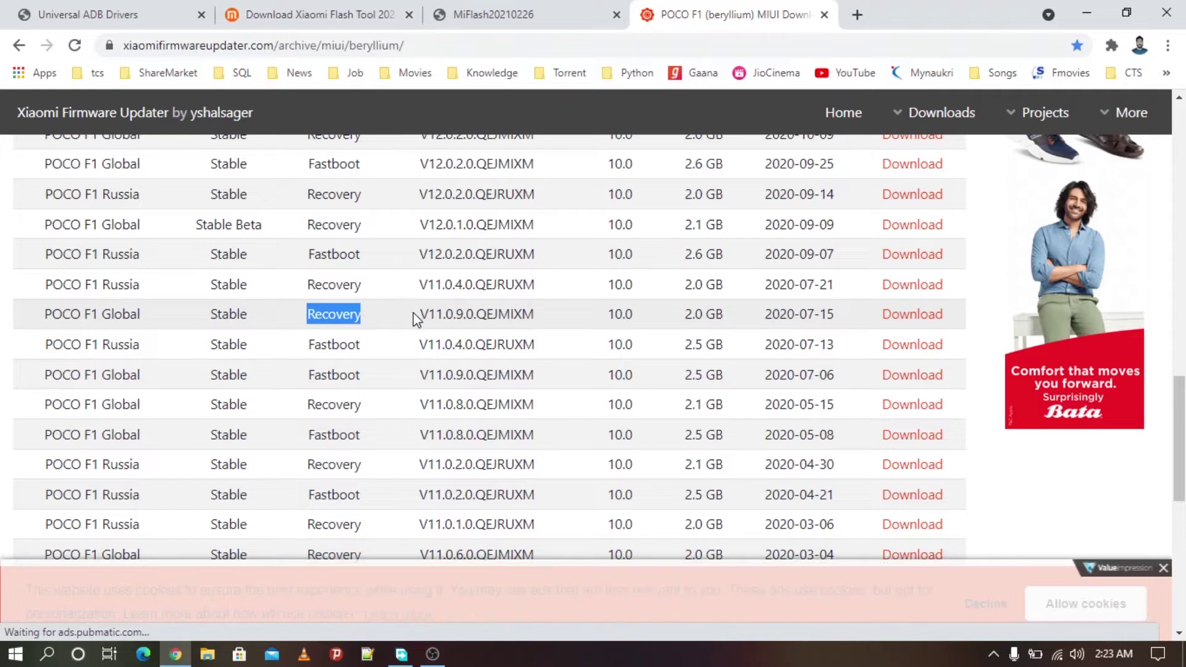
Step: Open the V11.0.9.0.QEJMIXM update page from the Recovery entry and compare the types of its Recovery and Fastboot packages
{"action": "left_click", "coordinate": [911, 315]}
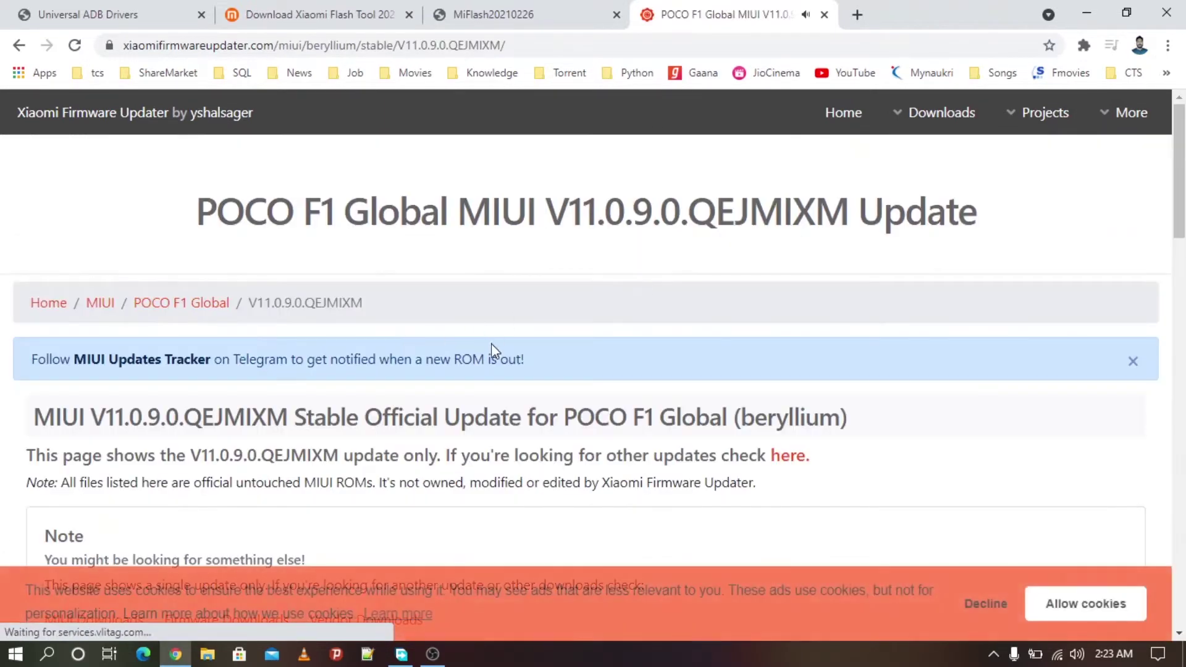
{"action": "scroll", "coordinate": [493, 350], "scroll_direction": "down", "scroll_amount": 5}
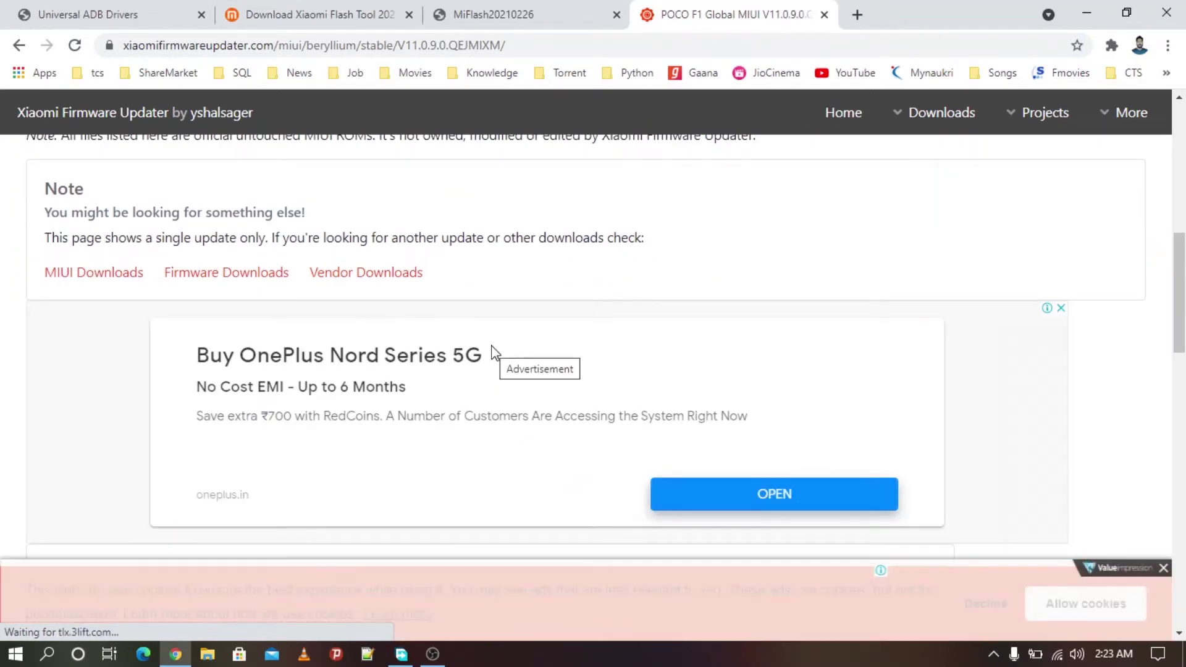
{"action": "scroll", "coordinate": [492, 350], "scroll_direction": "down", "scroll_amount": 2}
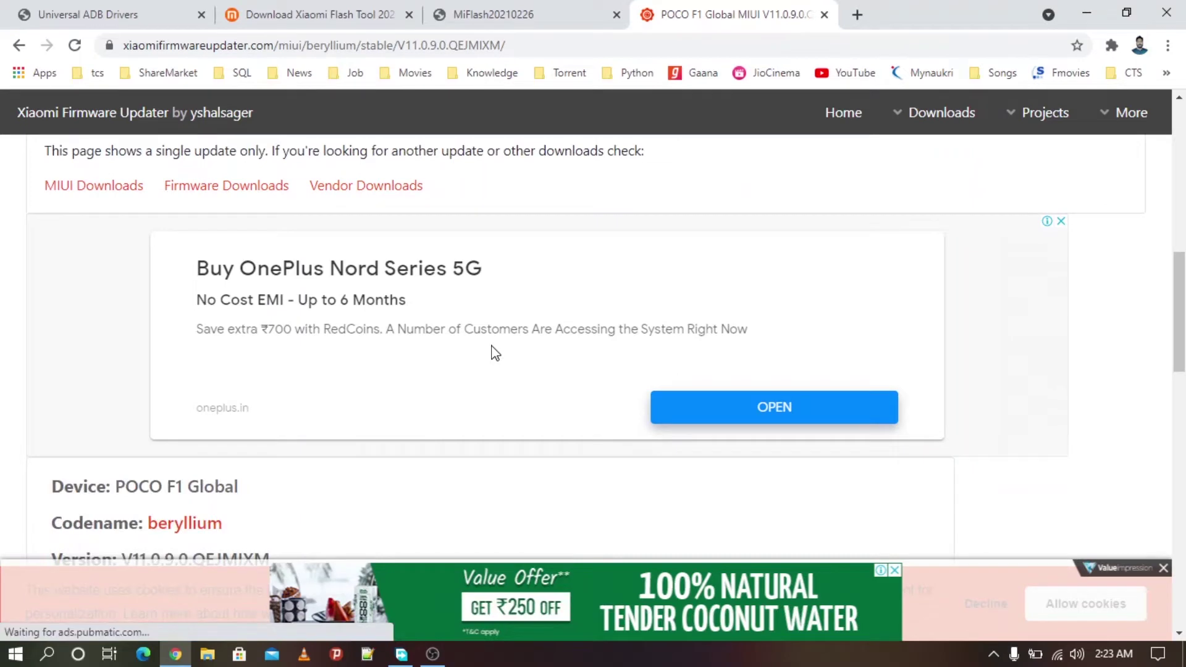
{"action": "scroll", "coordinate": [493, 350], "scroll_direction": "down", "scroll_amount": 5}
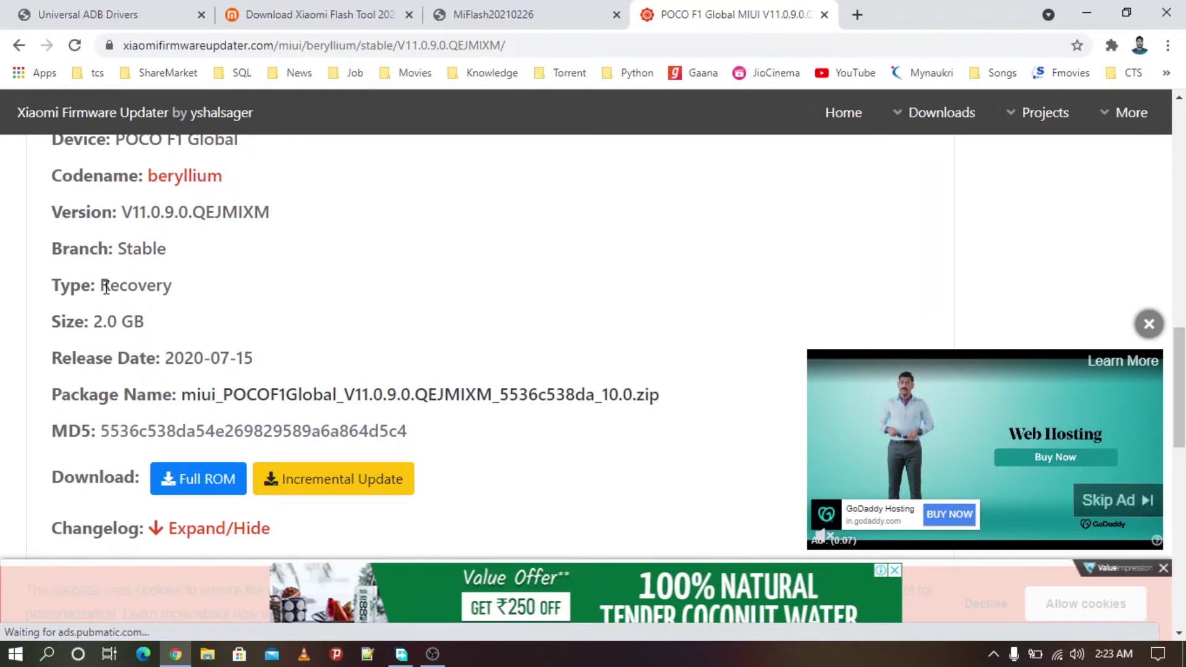
{"action": "left_click_drag", "start_coordinate": [103, 286], "coordinate": [172, 284]}
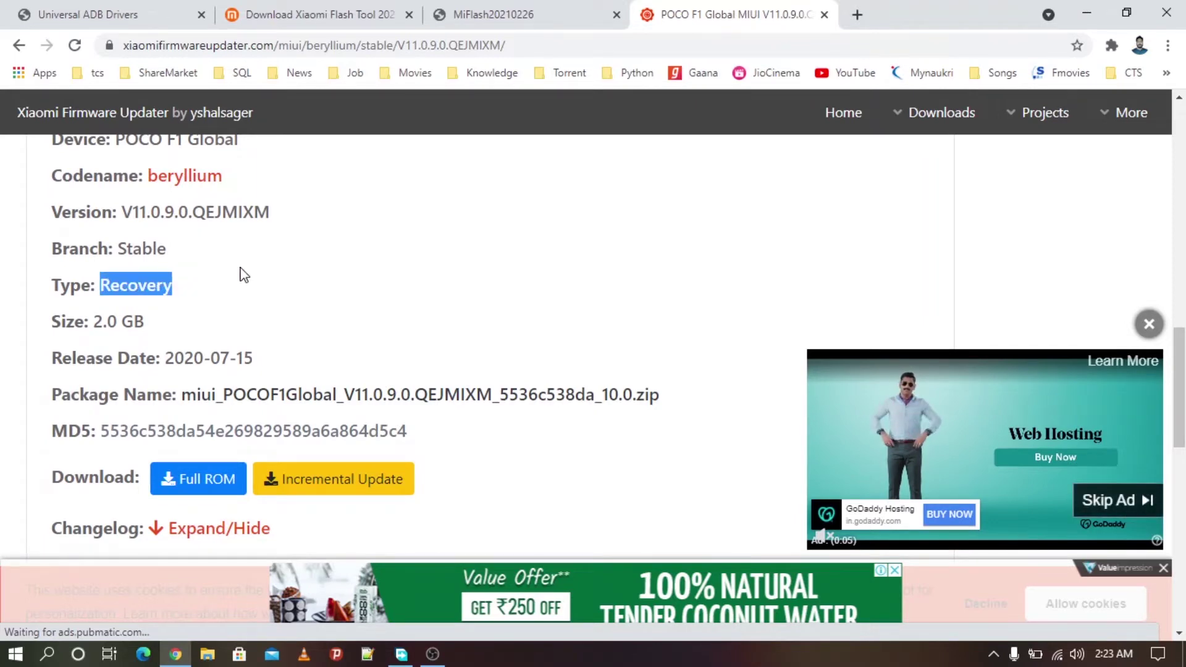
{"action": "scroll", "coordinate": [334, 257], "scroll_direction": "down", "scroll_amount": 7}
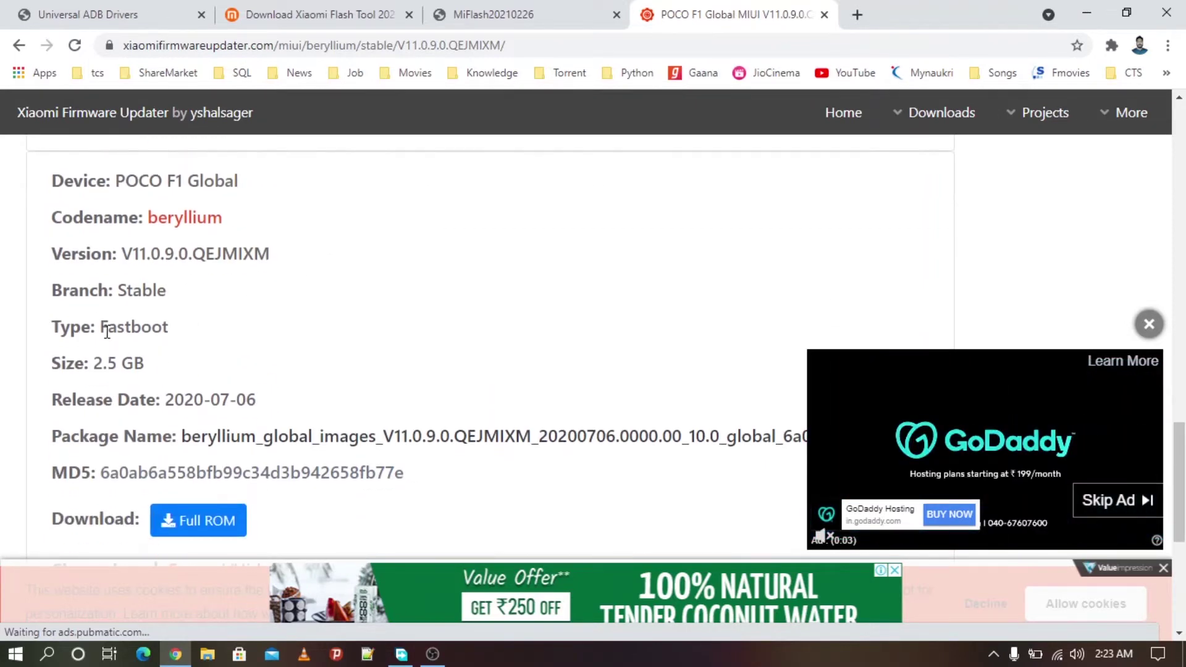
{"action": "left_click_drag", "start_coordinate": [100, 326], "coordinate": [187, 330]}
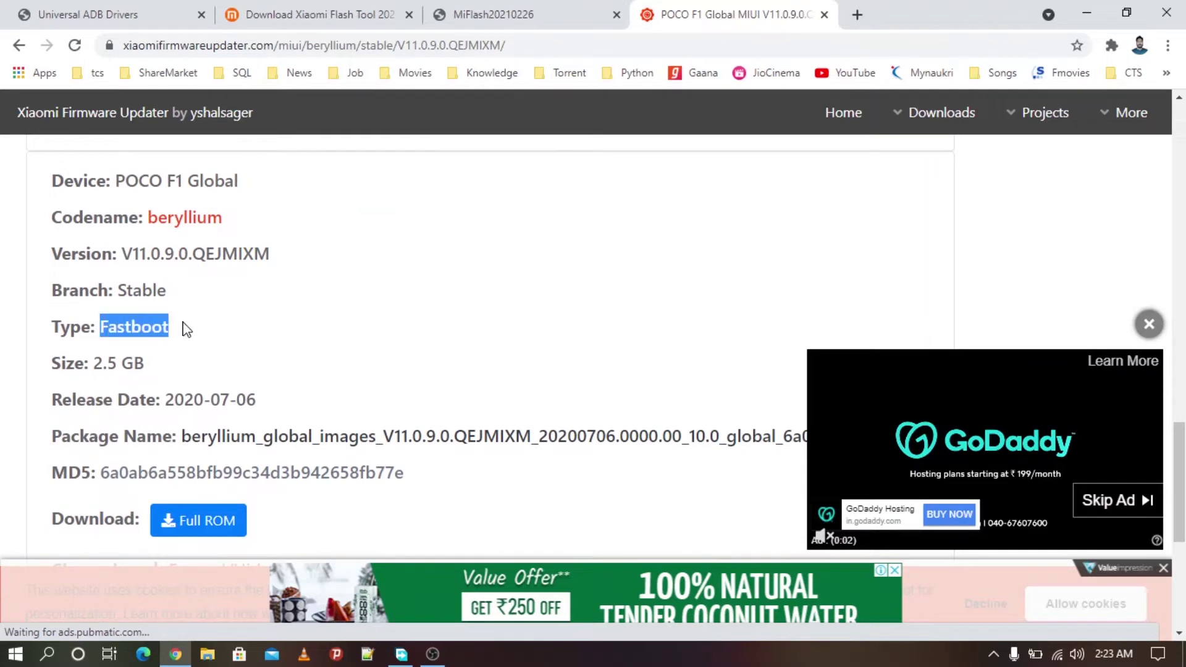
Step: Start downloading the Fastboot full ROM to the Downloads folder with Free Download Manager, pause the transfer, and minimize both windows
{"action": "left_click", "coordinate": [198, 524]}
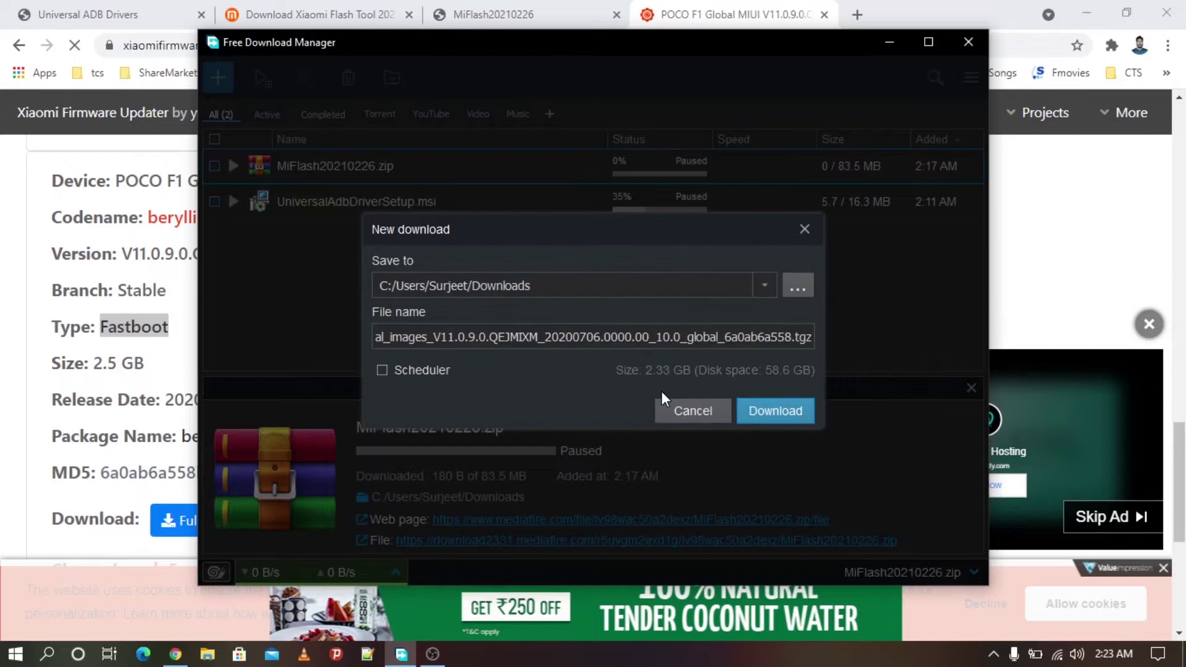
{"action": "left_click", "coordinate": [775, 411]}
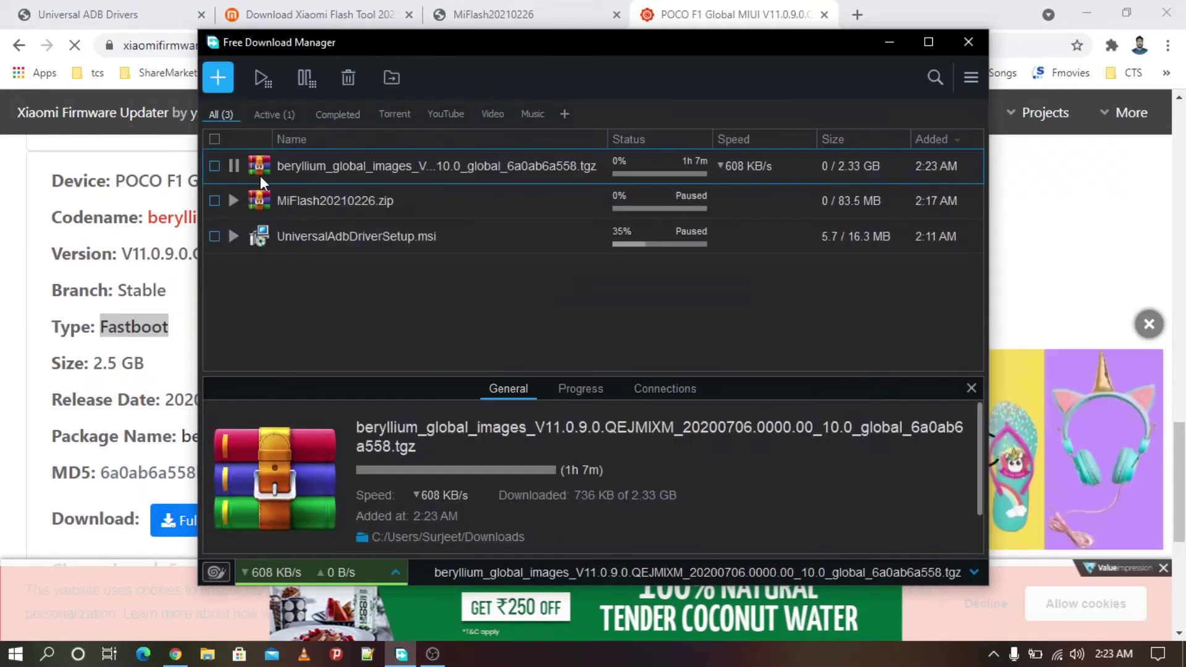
{"action": "left_click", "coordinate": [236, 166]}
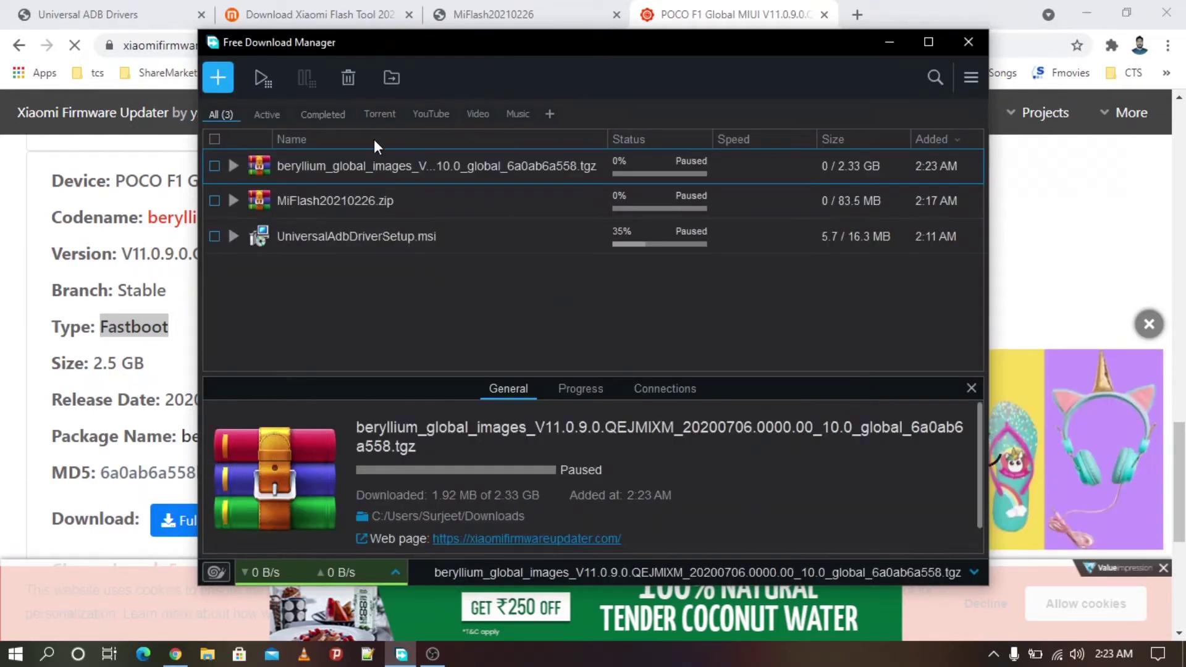
{"action": "left_click", "coordinate": [889, 43]}
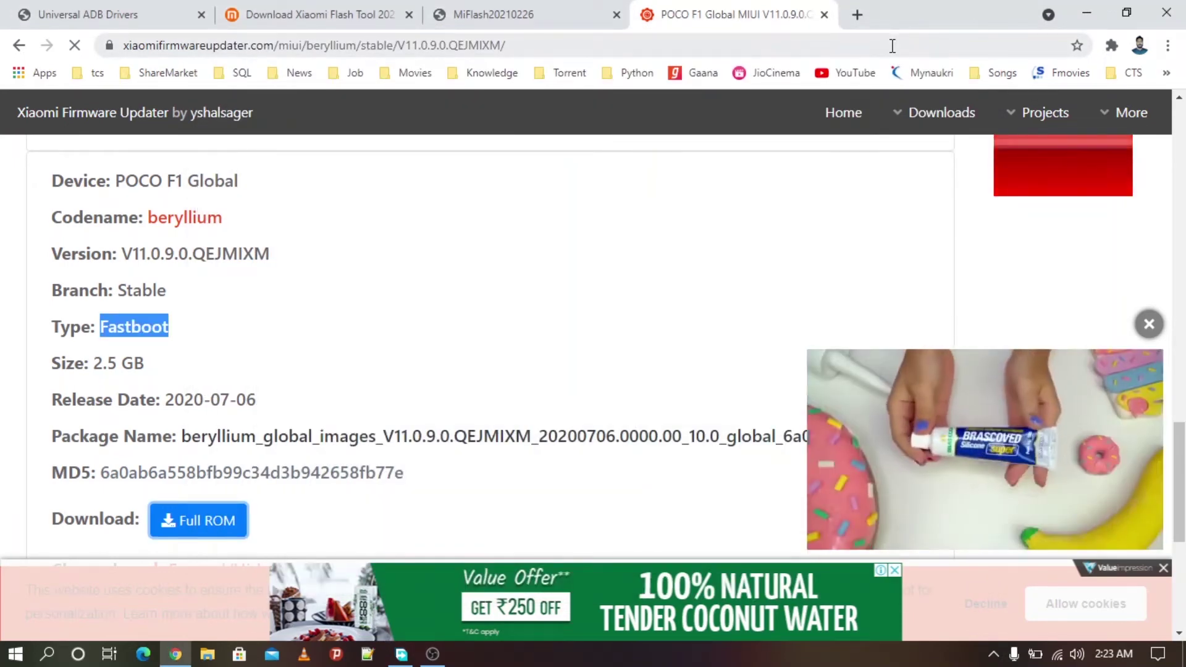
{"action": "left_click", "coordinate": [1088, 12]}
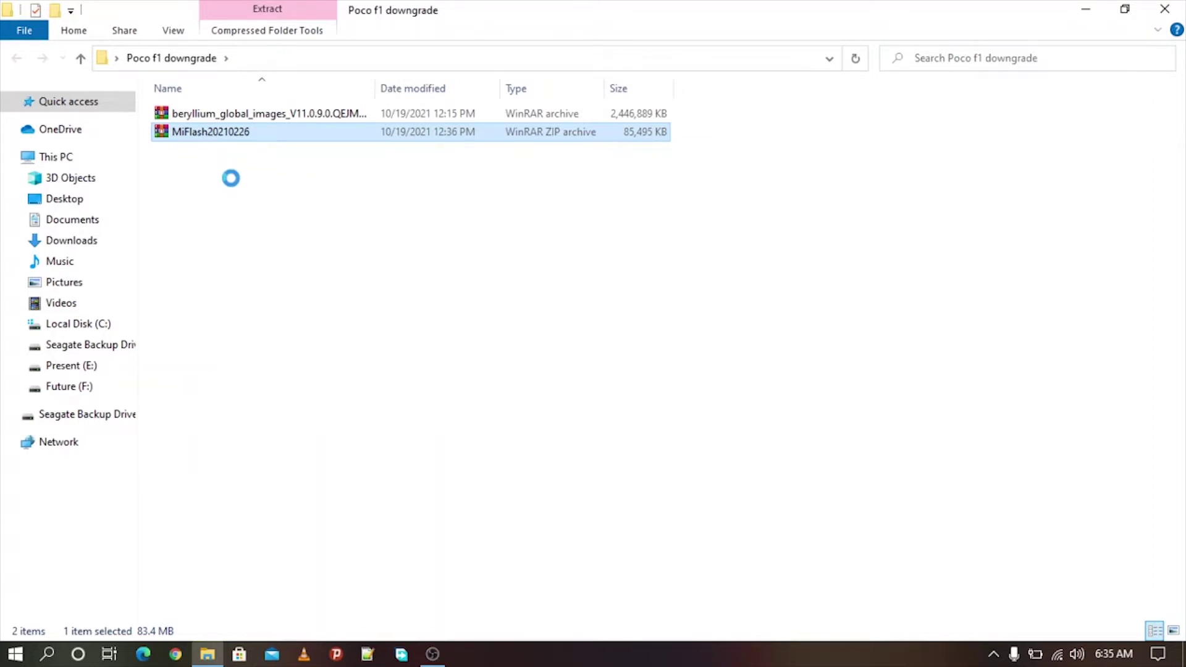
Step: Extract the MiFlash20210226 and beryllium_global_images_V11.0.9.0.QEJMIXM archives into their own folders inside Poco f1 downgrade
{"action": "key", "text": "shift+F10"}
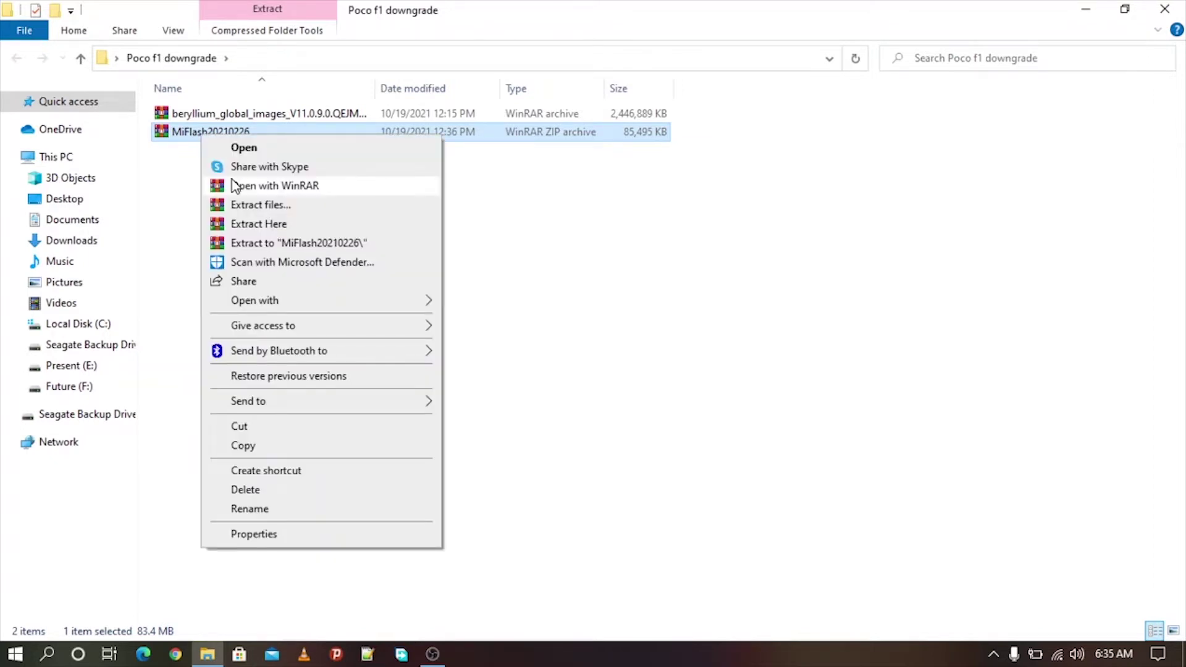
{"action": "left_click", "coordinate": [260, 205]}
{"action": "left_click", "coordinate": [643, 519]}
{"action": "right_click", "coordinate": [309, 128]}
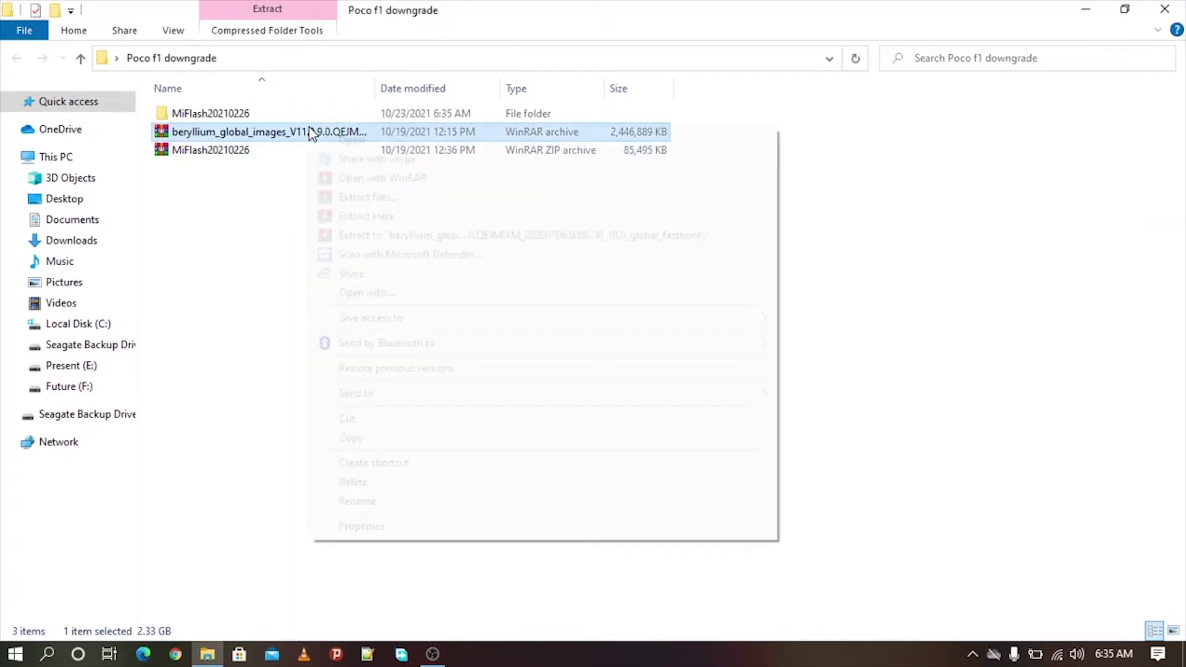
{"action": "left_click", "coordinate": [401, 235]}
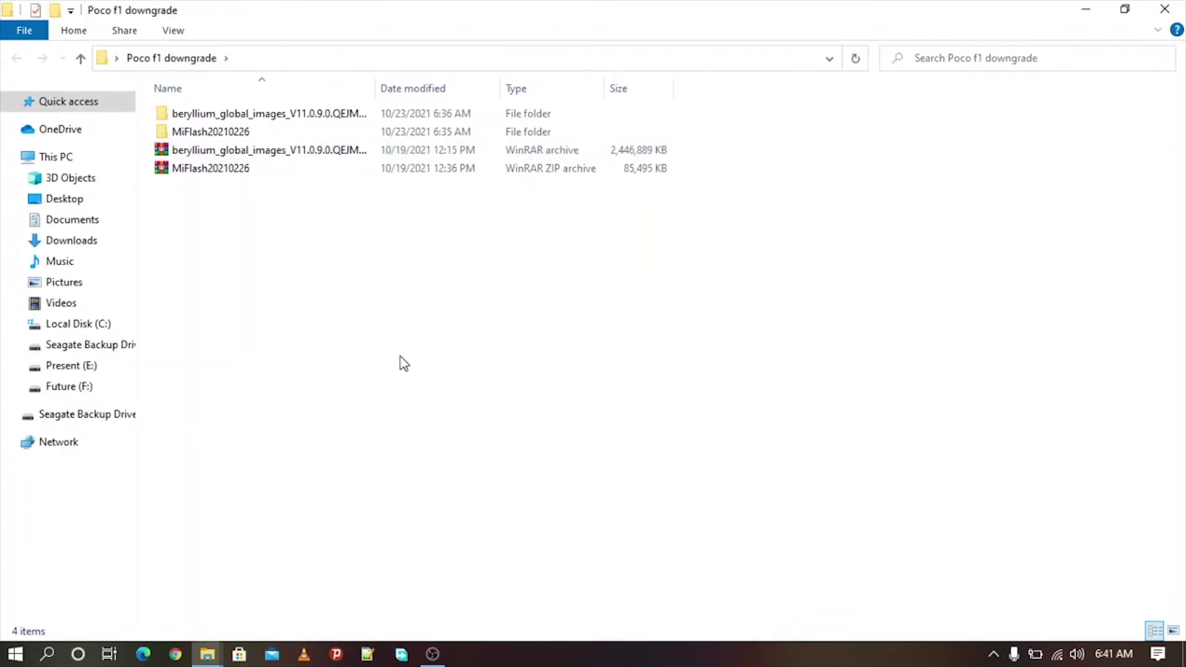
Step: Paste minimal_adb_fastboot_v1.4.1_setup into the Poco f1 downgrade folder and install Minimal ADB and Fastboot with the default options
{"action": "key", "text": "ctrl+v"}
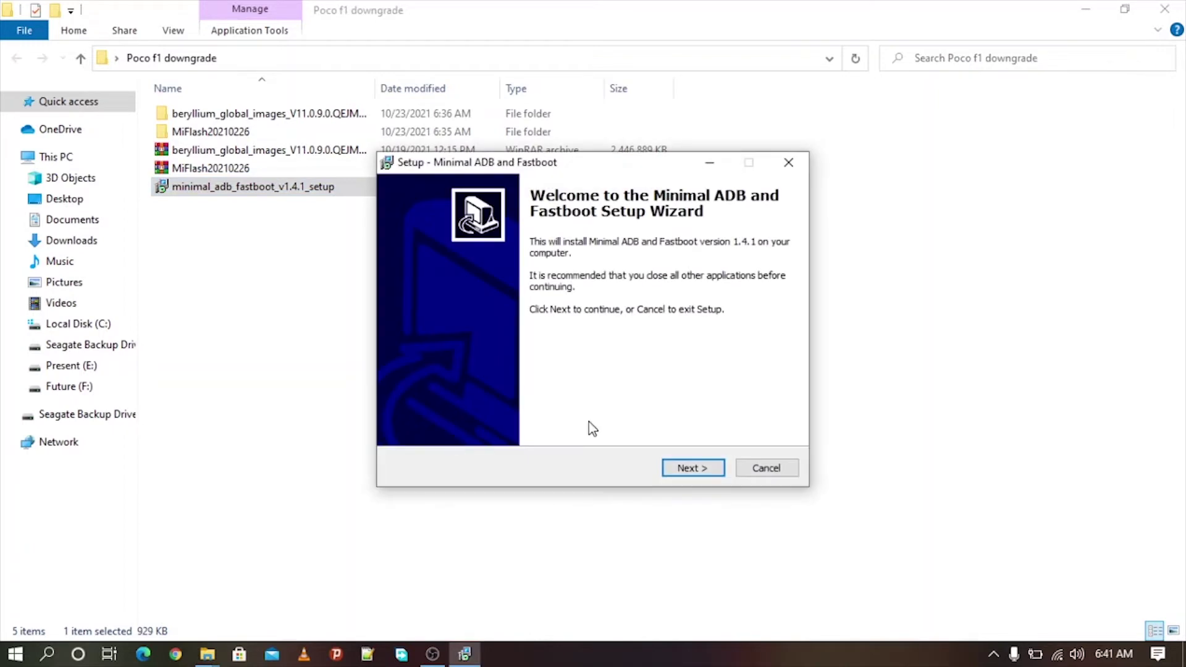
{"action": "left_click", "coordinate": [708, 471]}
{"action": "left_click", "coordinate": [707, 471]}
{"action": "left_click", "coordinate": [708, 471]}
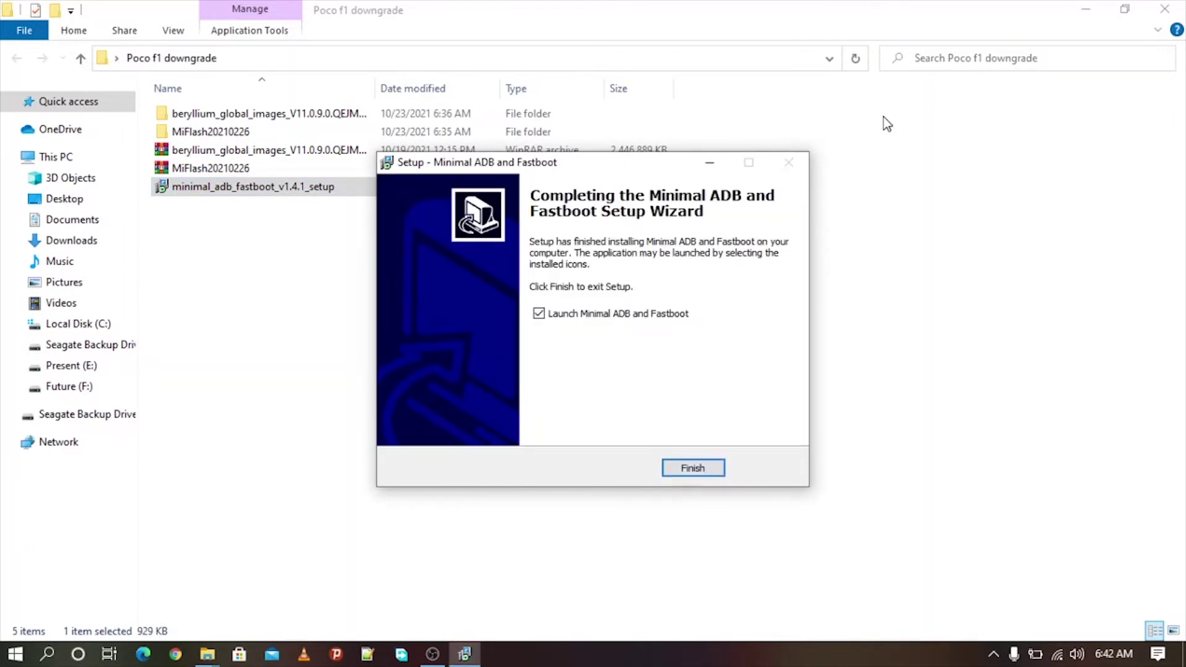
{"action": "left_click", "coordinate": [672, 468]}
Step: Open a command prompt in the Minimal ADB and Fastboot folder under Program Files (x86) on Local Disk (C:)
{"action": "left_click", "coordinate": [115, 326]}
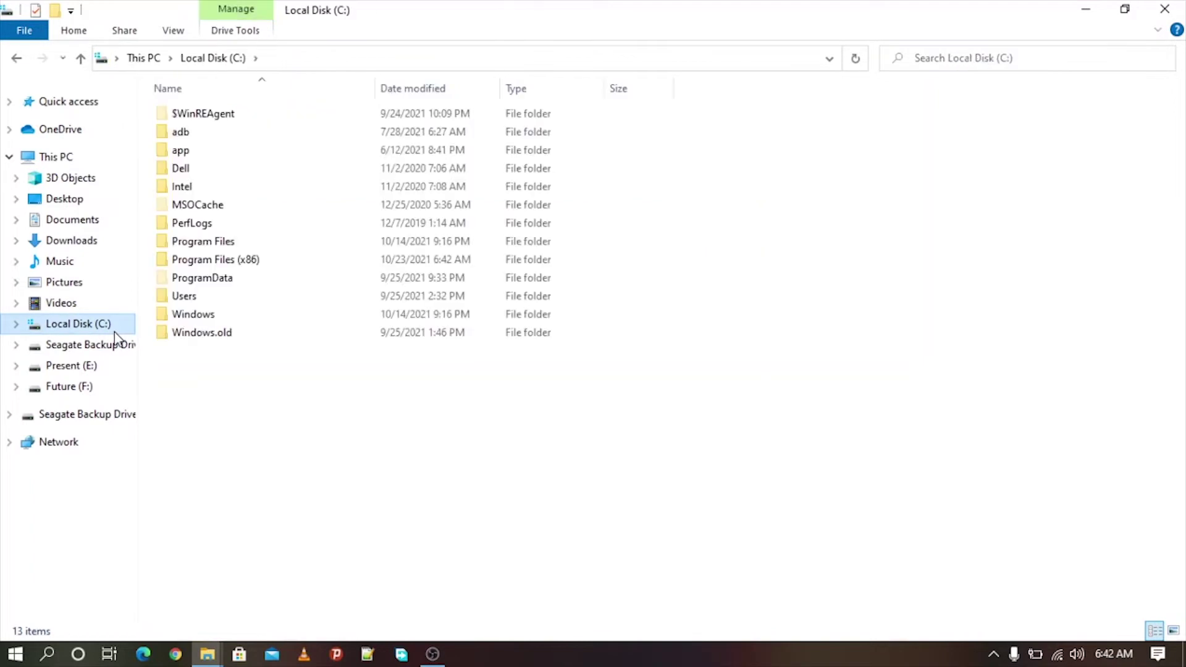
{"action": "double_click", "coordinate": [249, 260]}
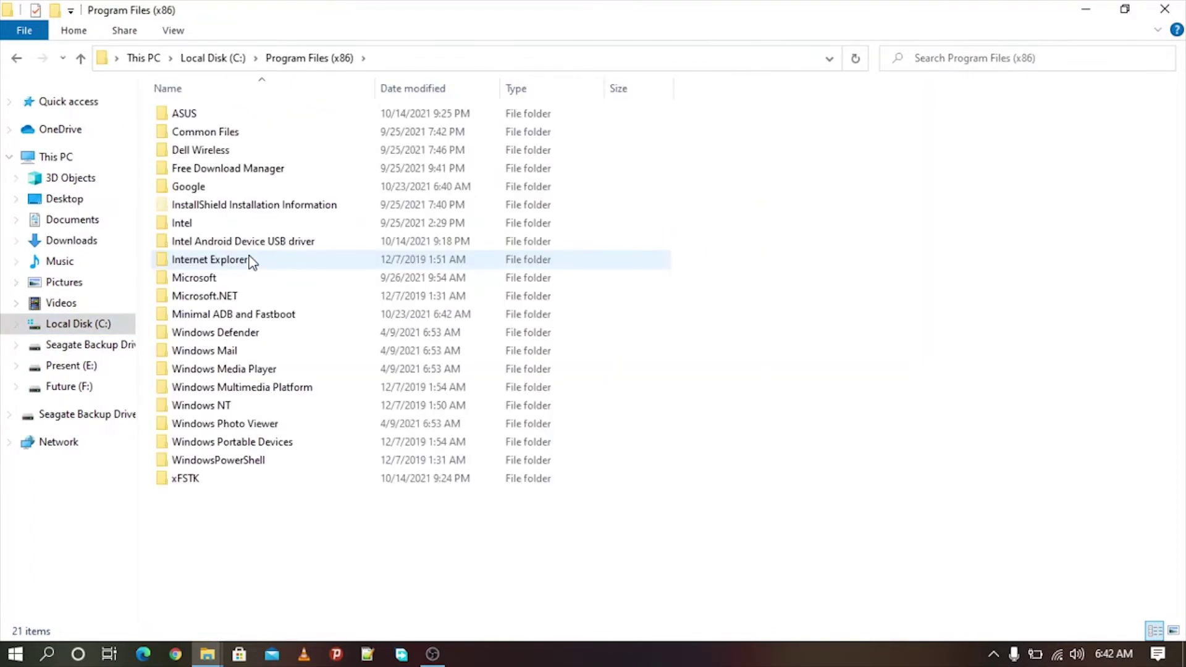
{"action": "double_click", "coordinate": [213, 313]}
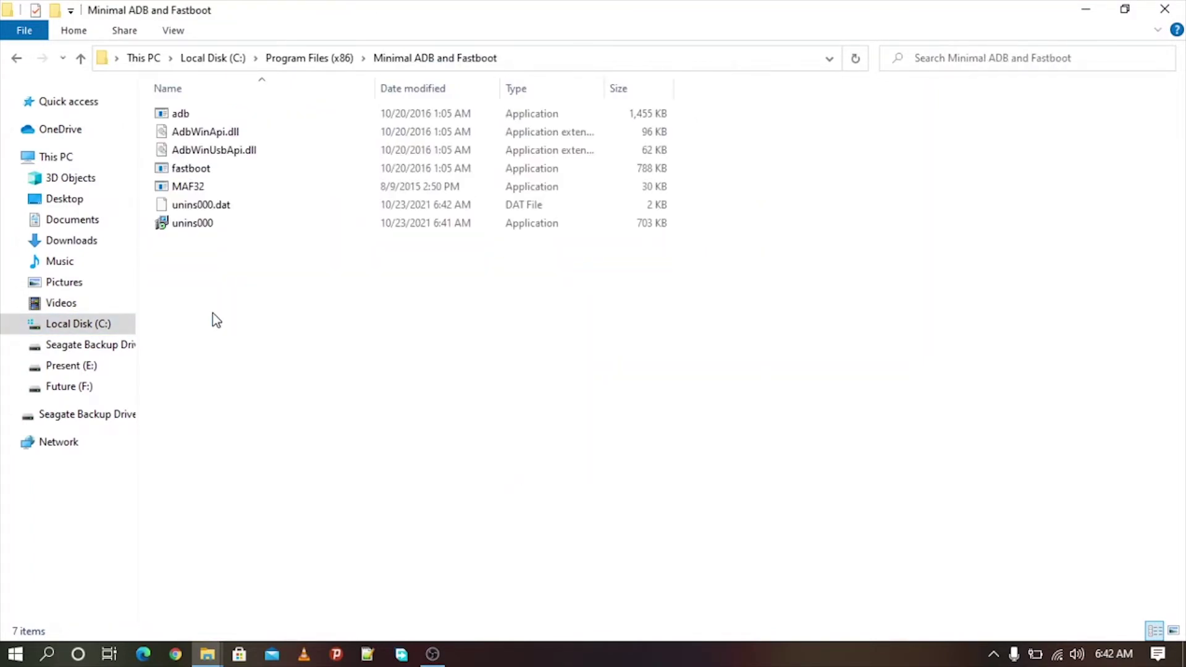
{"action": "left_click", "coordinate": [541, 59]}
{"action": "type", "text": "cmd"}
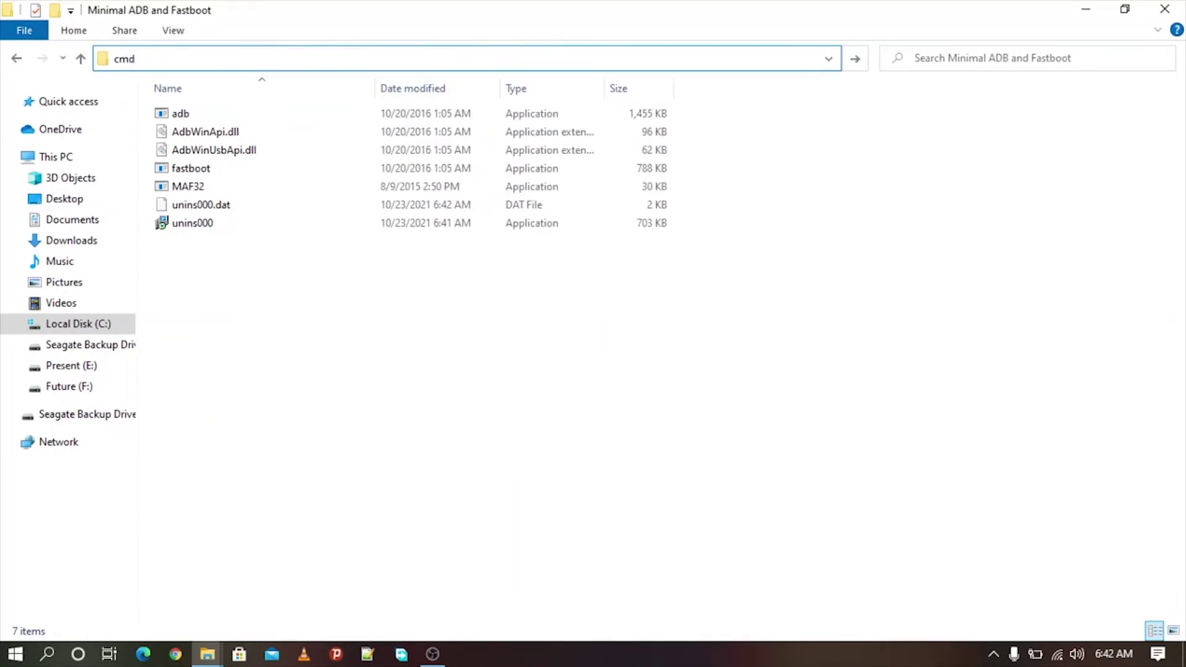
{"action": "key", "text": "Return"}
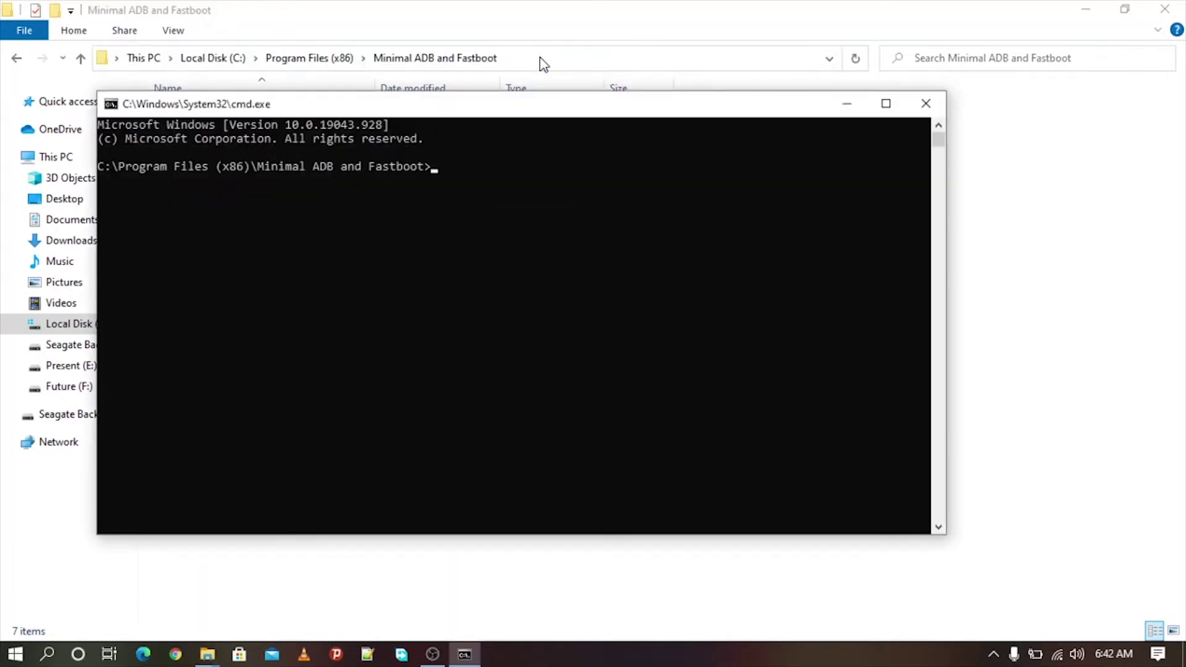
Step: List the attached devices with the command "adb devices", and close the command prompt
{"action": "type", "text": "adb"}
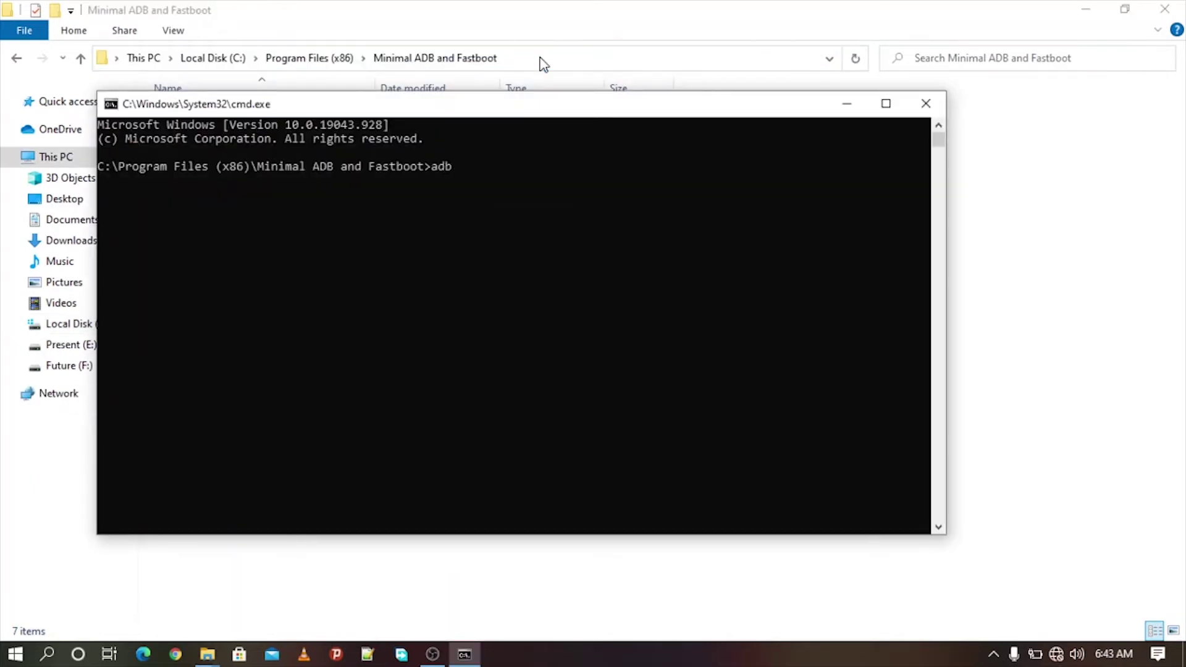
{"action": "type", "text": " devices"}
{"action": "key", "text": "Return"}
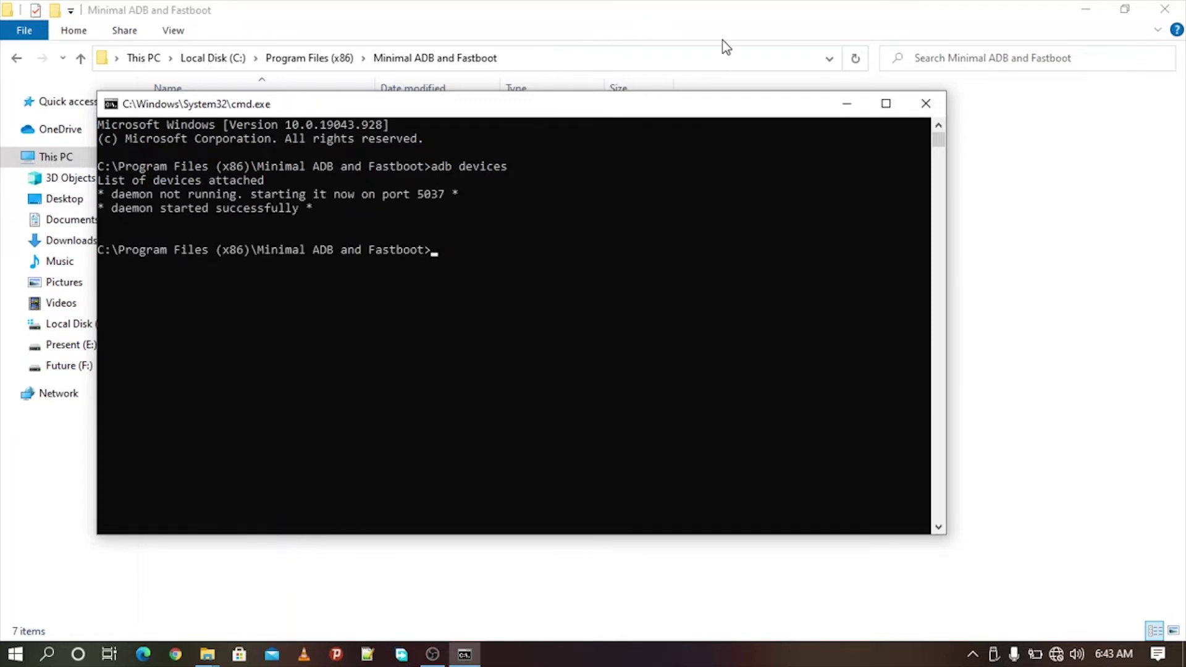
{"action": "left_click", "coordinate": [925, 104]}
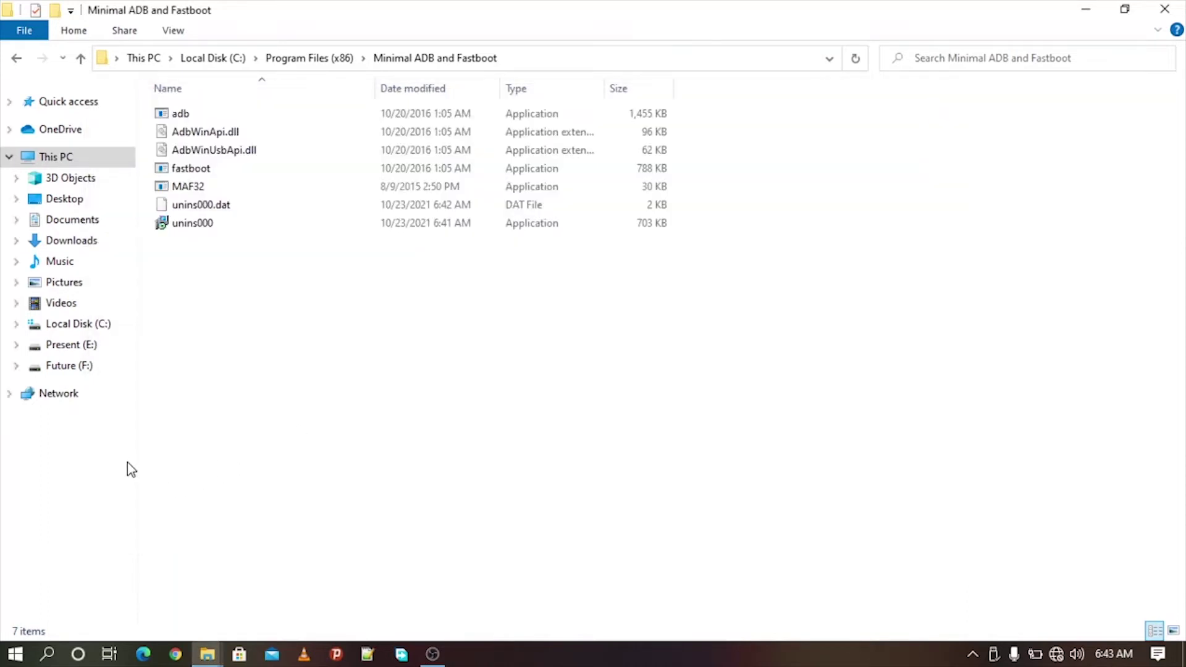
Step: Move the extracted beryllium_global_images_V11.0.9.0.QEJMIXM folder from Poco f1 downgrade into the inner MiFlash20210226 folder
{"action": "left_click", "coordinate": [1087, 11]}
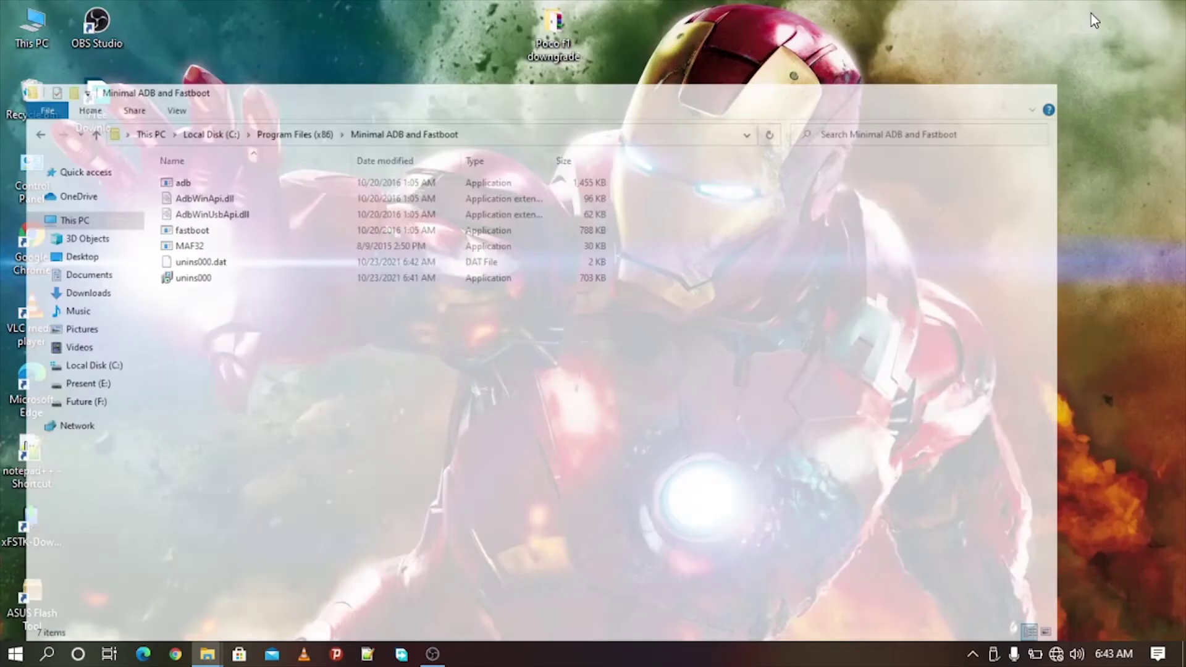
{"action": "double_click", "coordinate": [566, 39]}
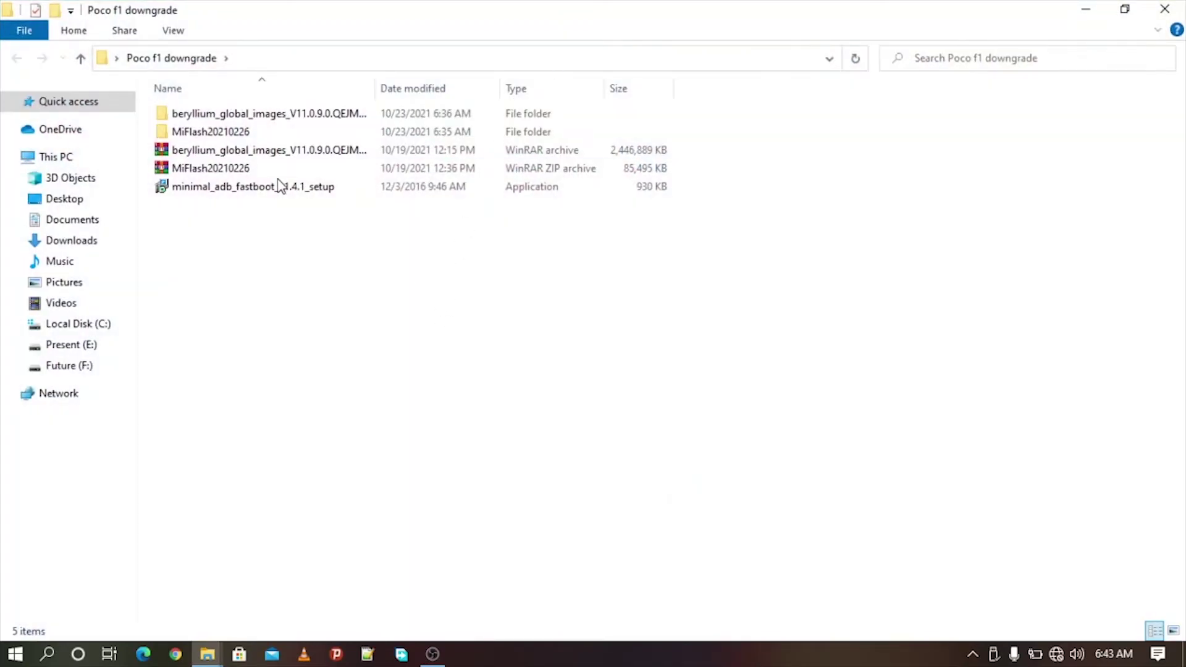
{"action": "left_click", "coordinate": [247, 112]}
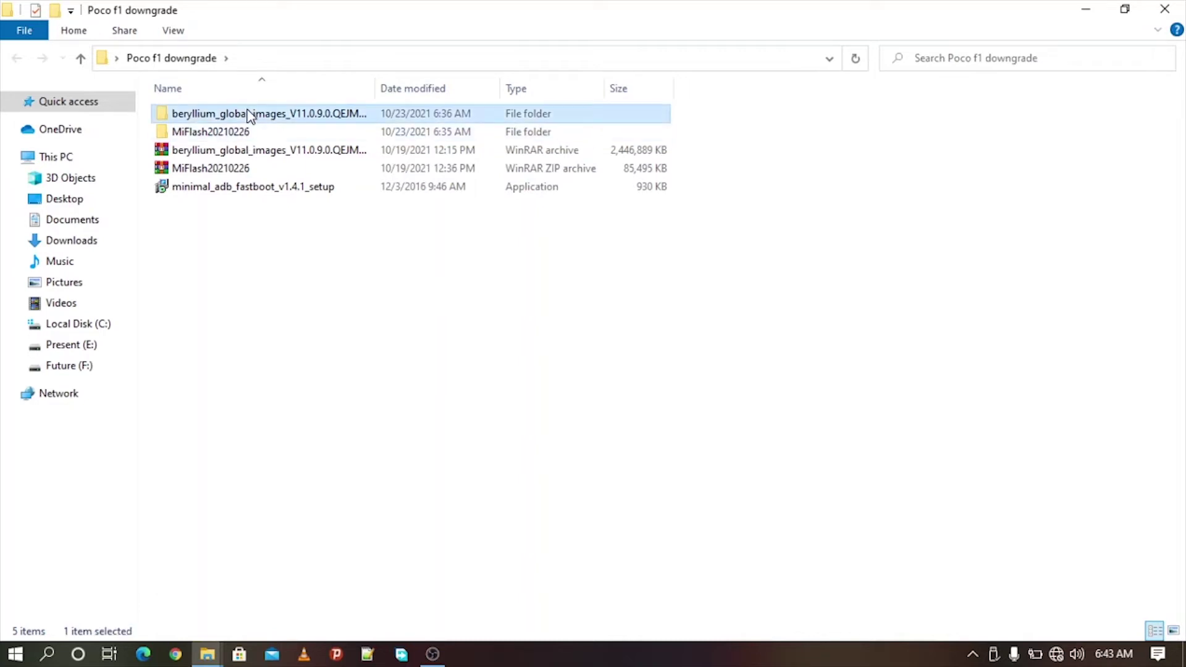
{"action": "right_click", "coordinate": [249, 115]}
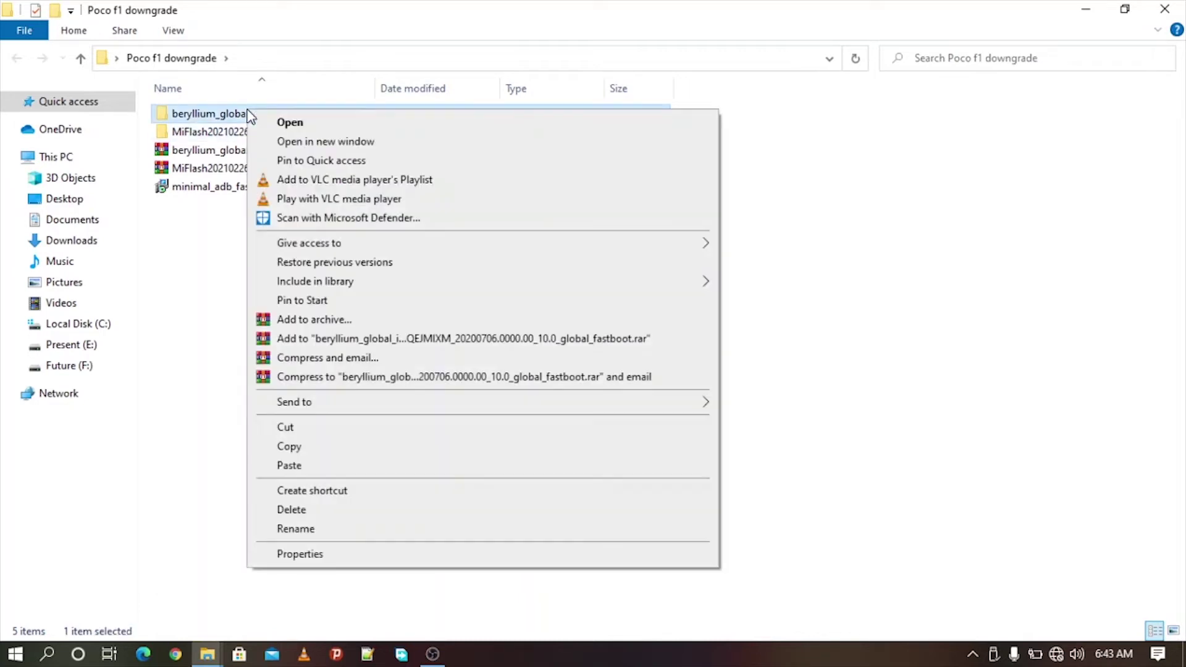
{"action": "left_click", "coordinate": [281, 426]}
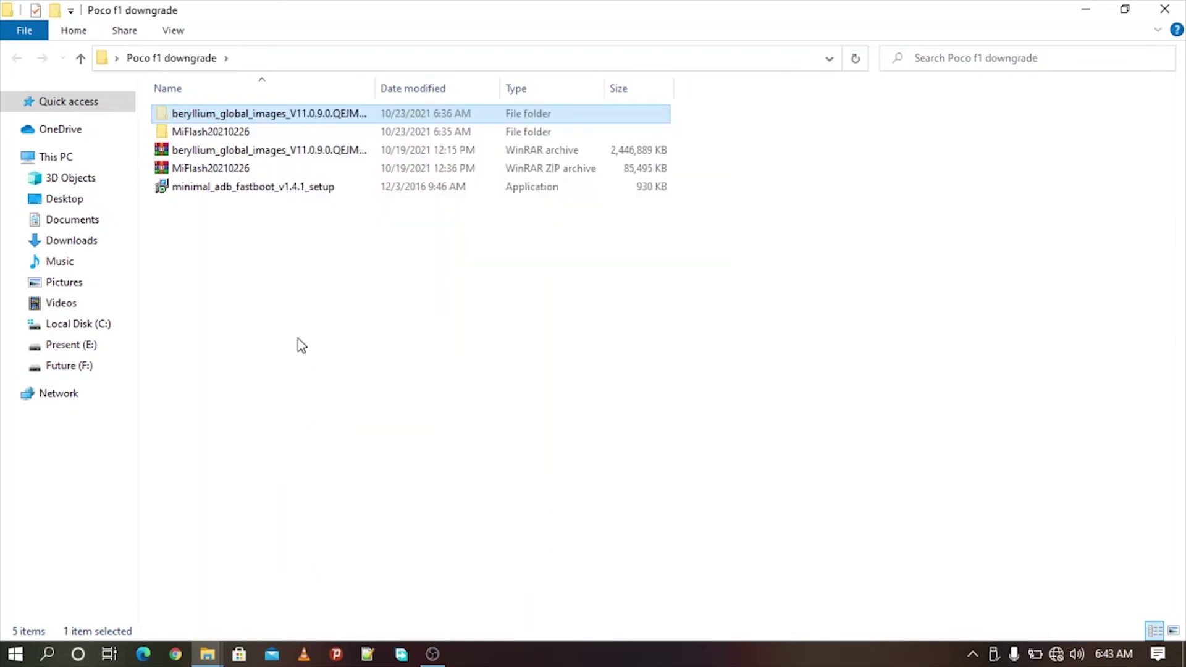
{"action": "double_click", "coordinate": [290, 134]}
{"action": "double_click", "coordinate": [277, 117]}
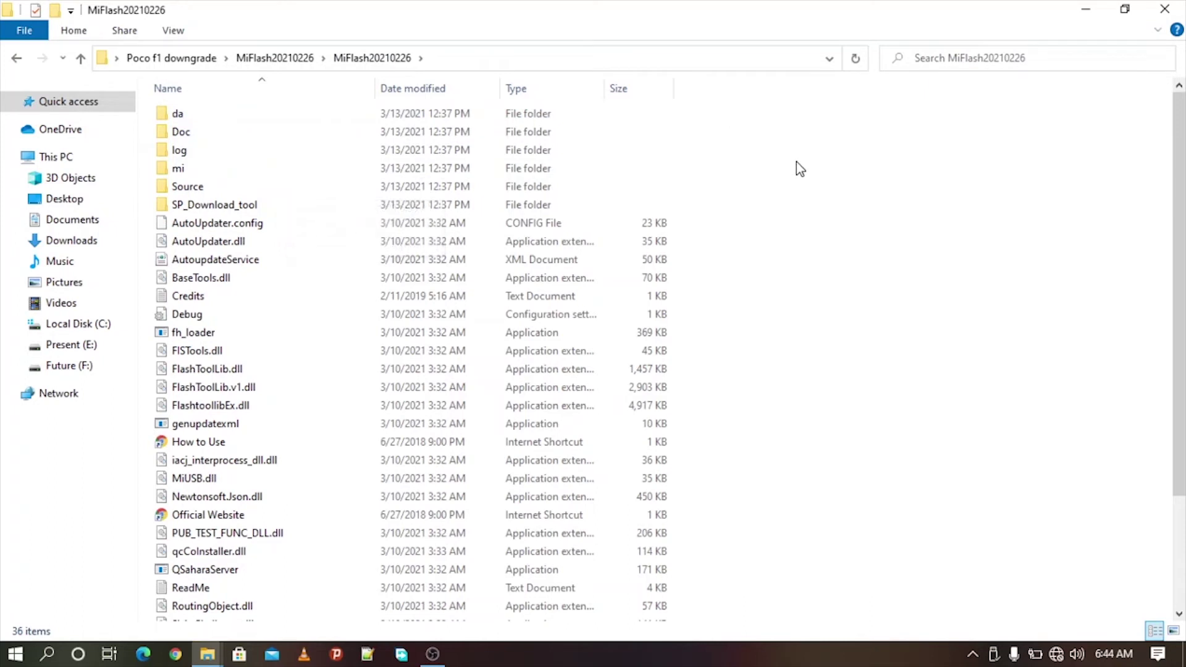
{"action": "right_click", "coordinate": [826, 194]}
{"action": "left_click", "coordinate": [850, 313]}
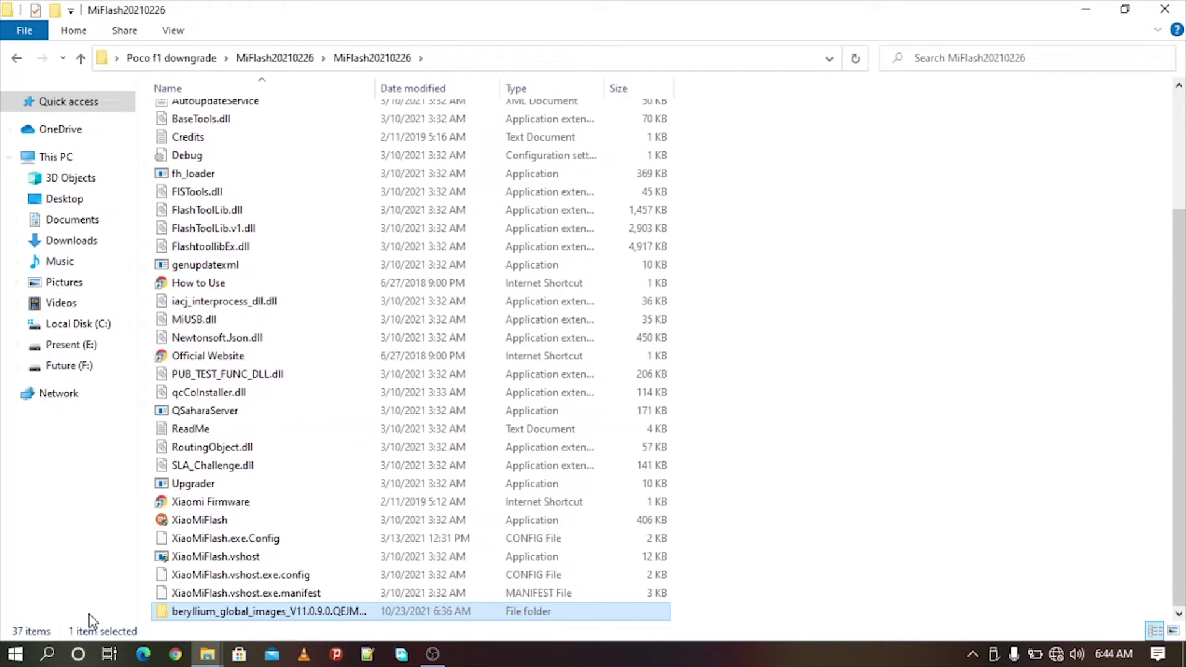
Step: Launch XiaoMiFlash from the inner MiFlash20210226 folder and install its listed drivers
{"action": "left_click", "coordinate": [216, 524]}
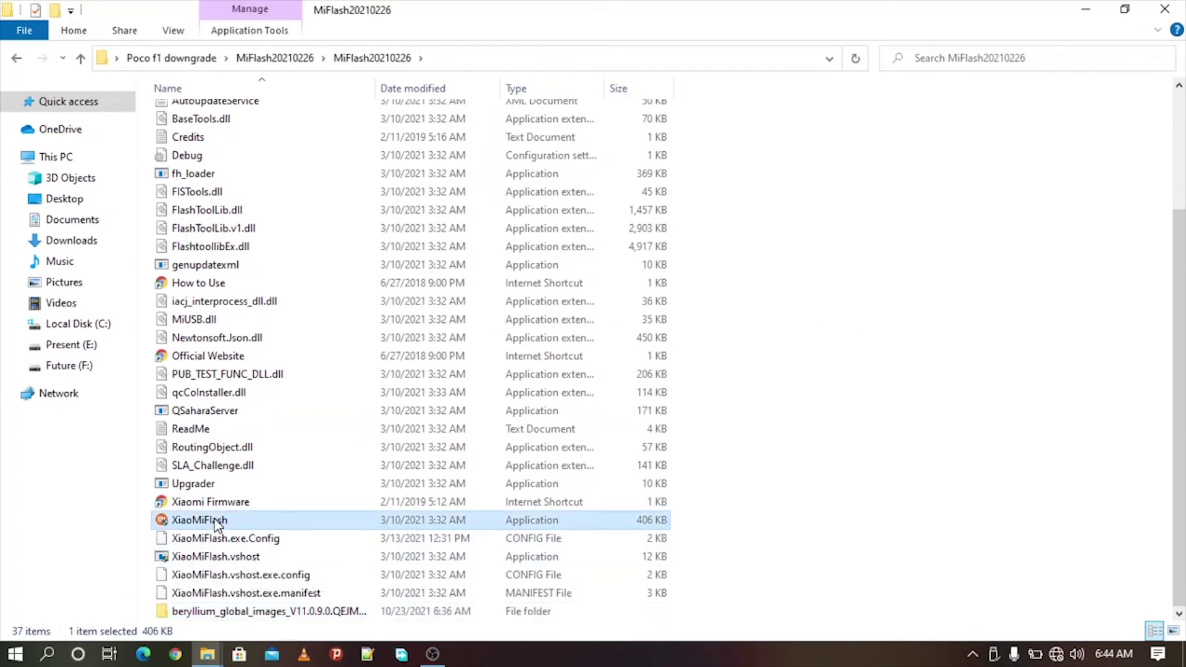
{"action": "double_click", "coordinate": [215, 522]}
{"action": "right_click", "coordinate": [214, 519]}
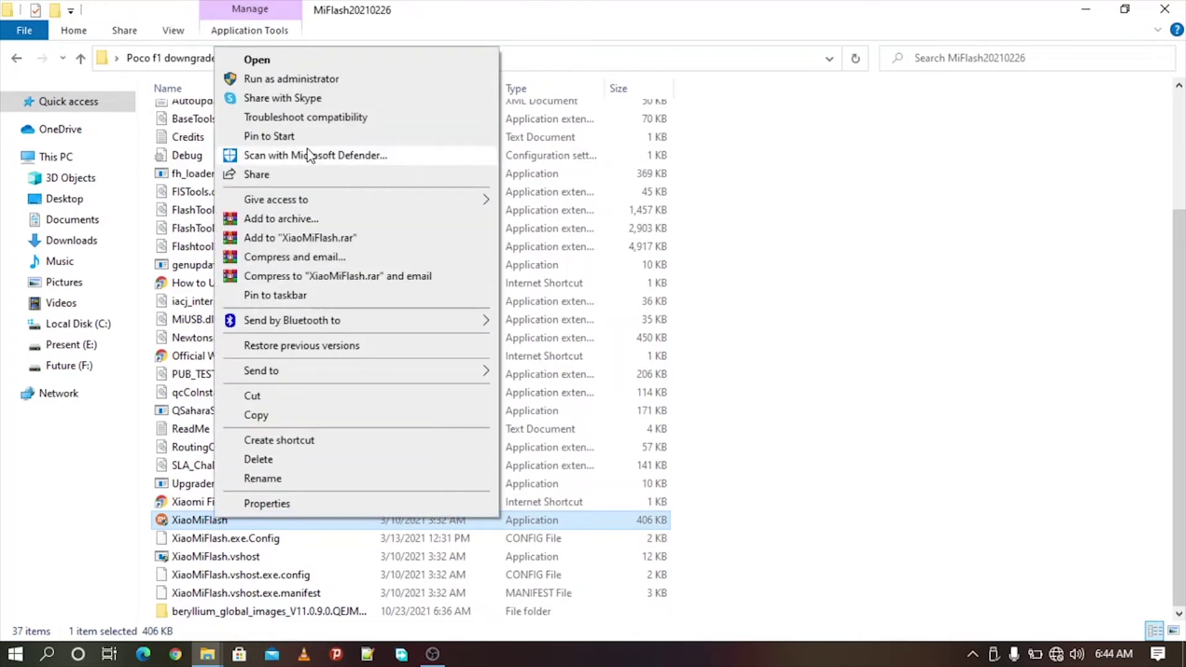
{"action": "left_click", "coordinate": [325, 64]}
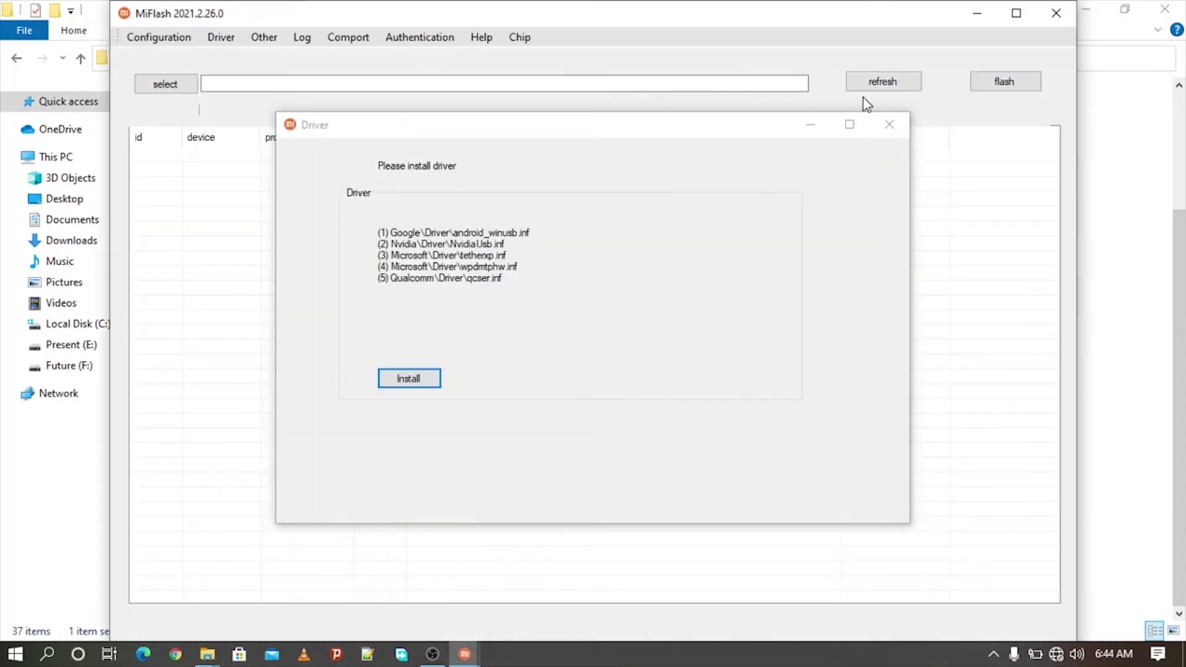
{"action": "left_click", "coordinate": [424, 380]}
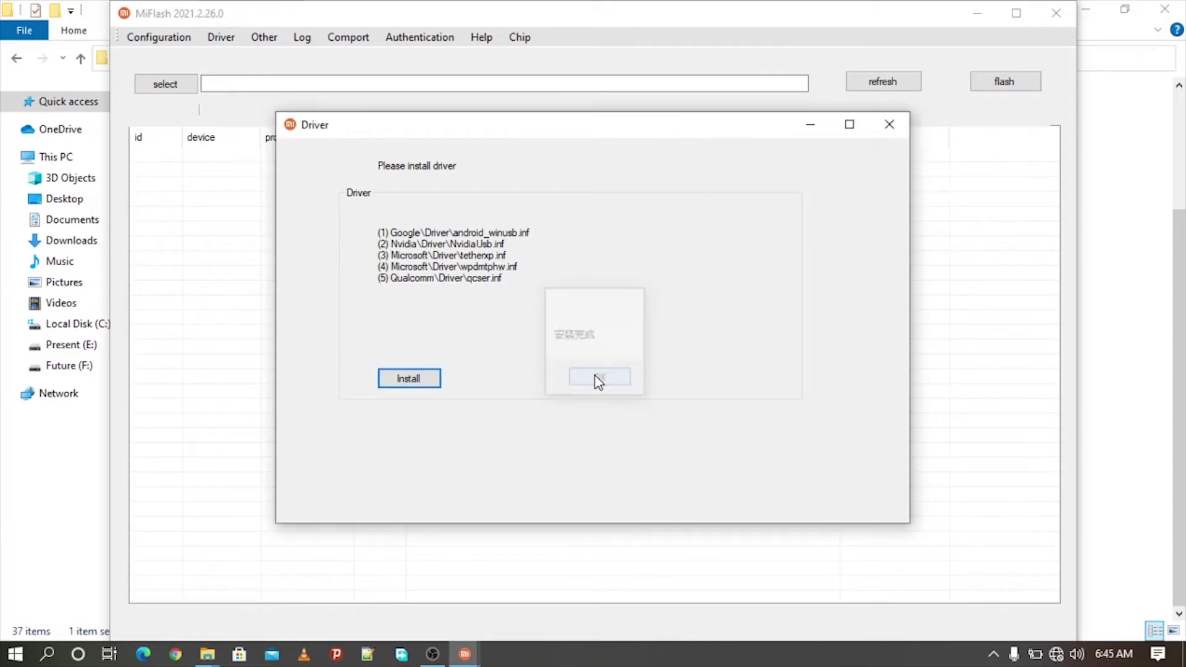
{"action": "left_click", "coordinate": [595, 378]}
Step: Copy the path of the innermost beryllium_global_images folder, ending in 10.0_global, and paste it as the firmware path in MiFlash
{"action": "left_click_drag", "start_coordinate": [976, 16], "coordinate": [1048, 144]}
{"action": "left_click", "coordinate": [1048, 143]}
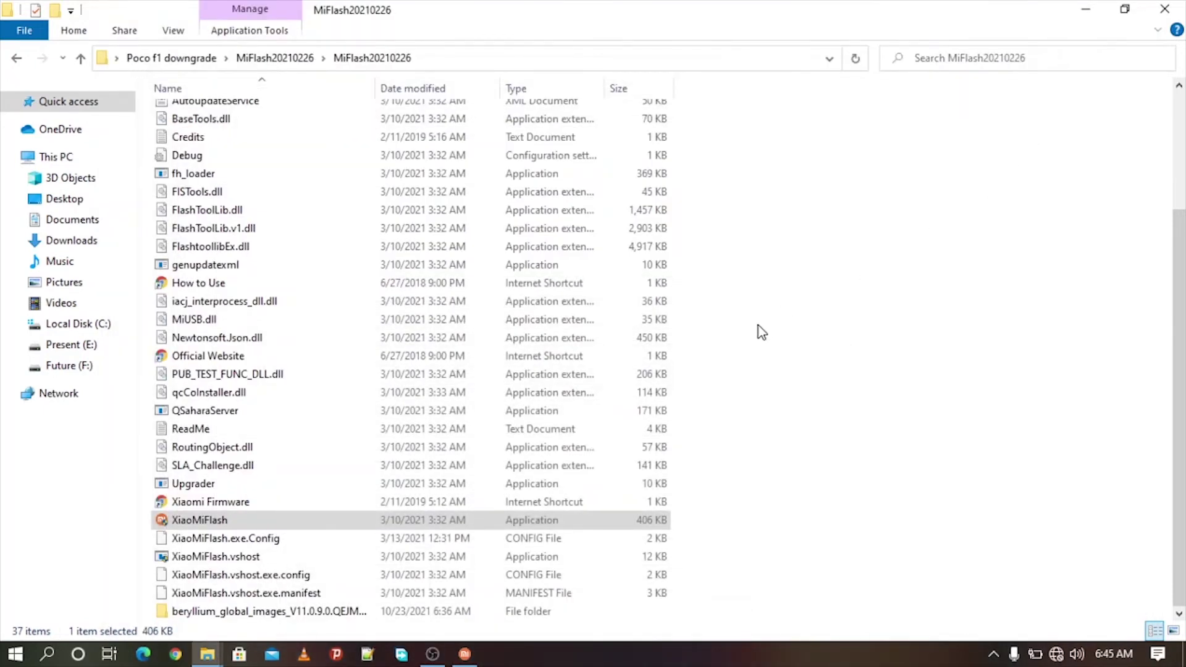
{"action": "double_click", "coordinate": [528, 611]}
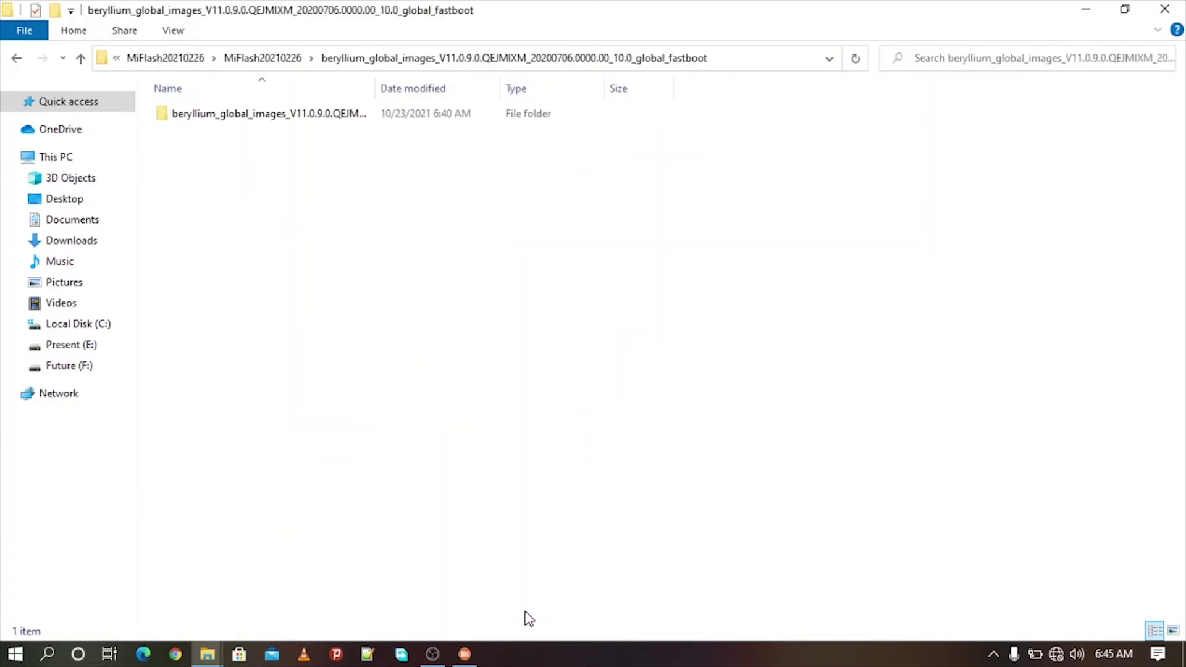
{"action": "double_click", "coordinate": [487, 116]}
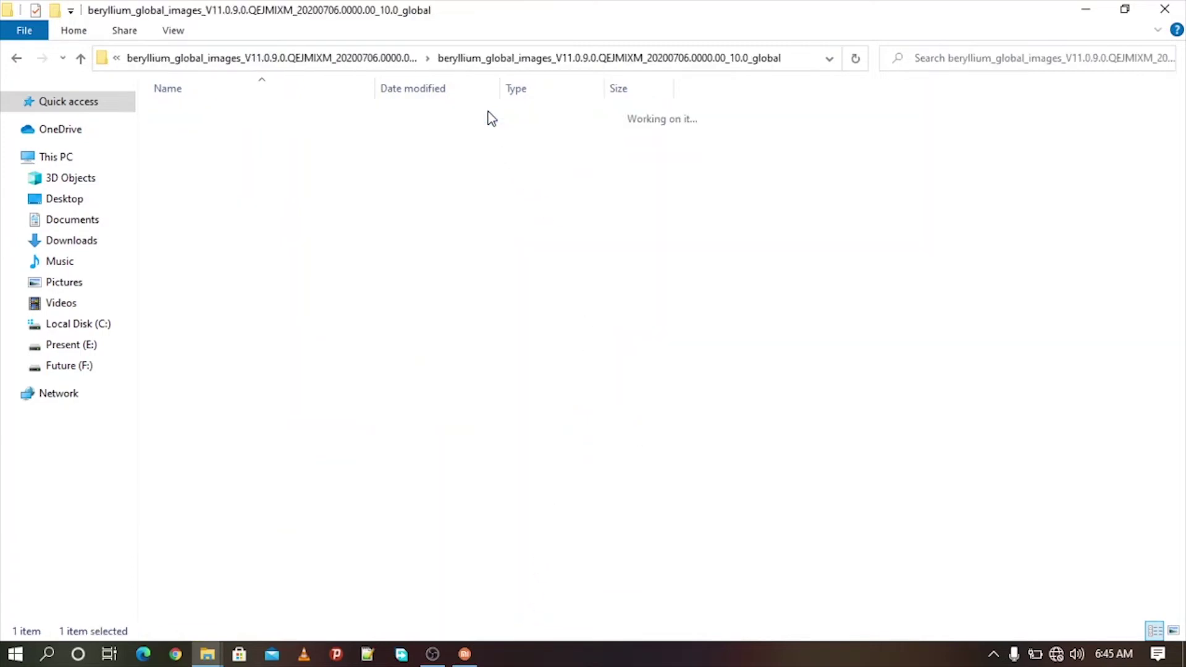
{"action": "left_click", "coordinate": [795, 58]}
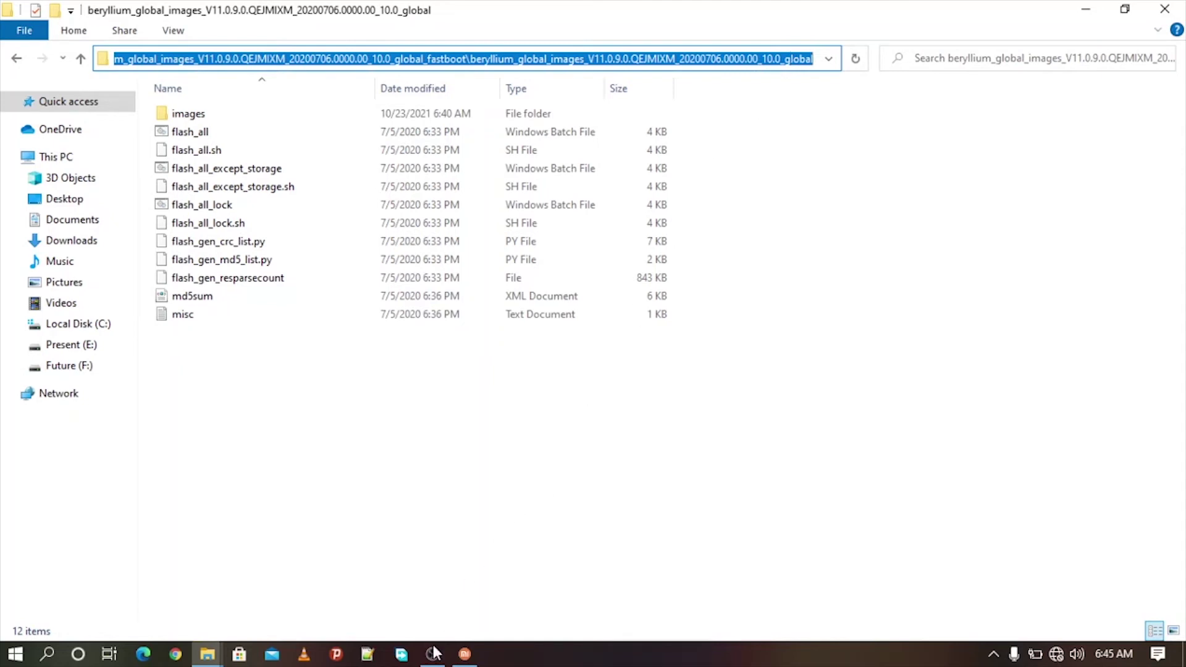
{"action": "left_click", "coordinate": [464, 654]}
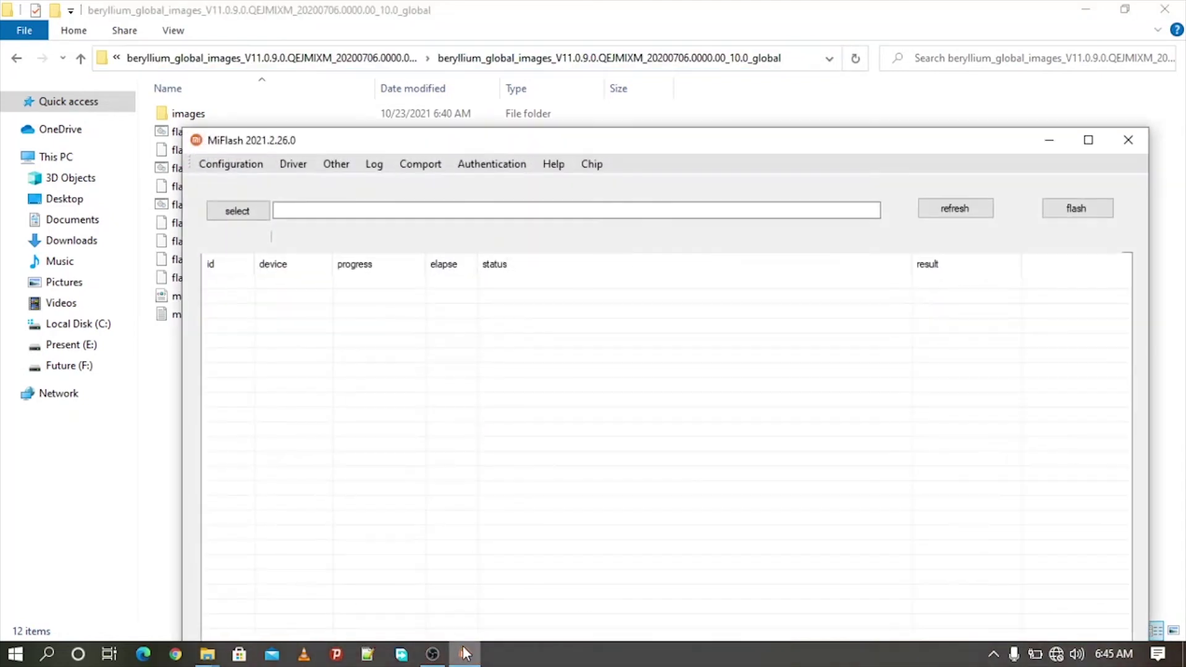
{"action": "left_click", "coordinate": [611, 210]}
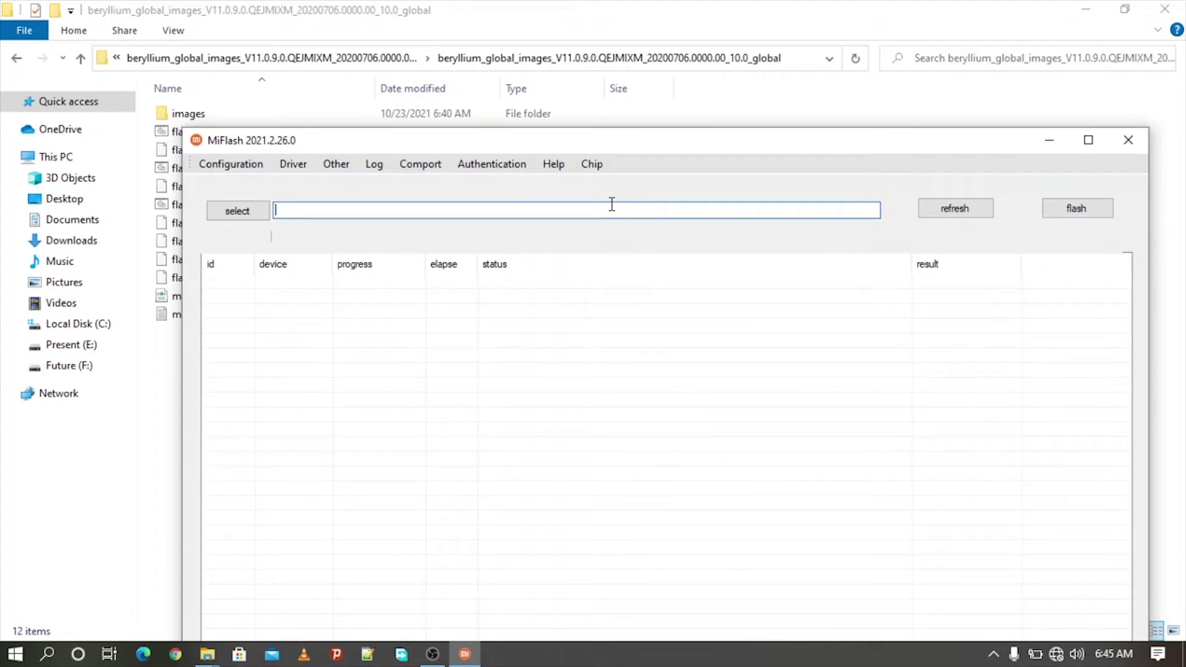
{"action": "key", "text": "ctrl+v"}
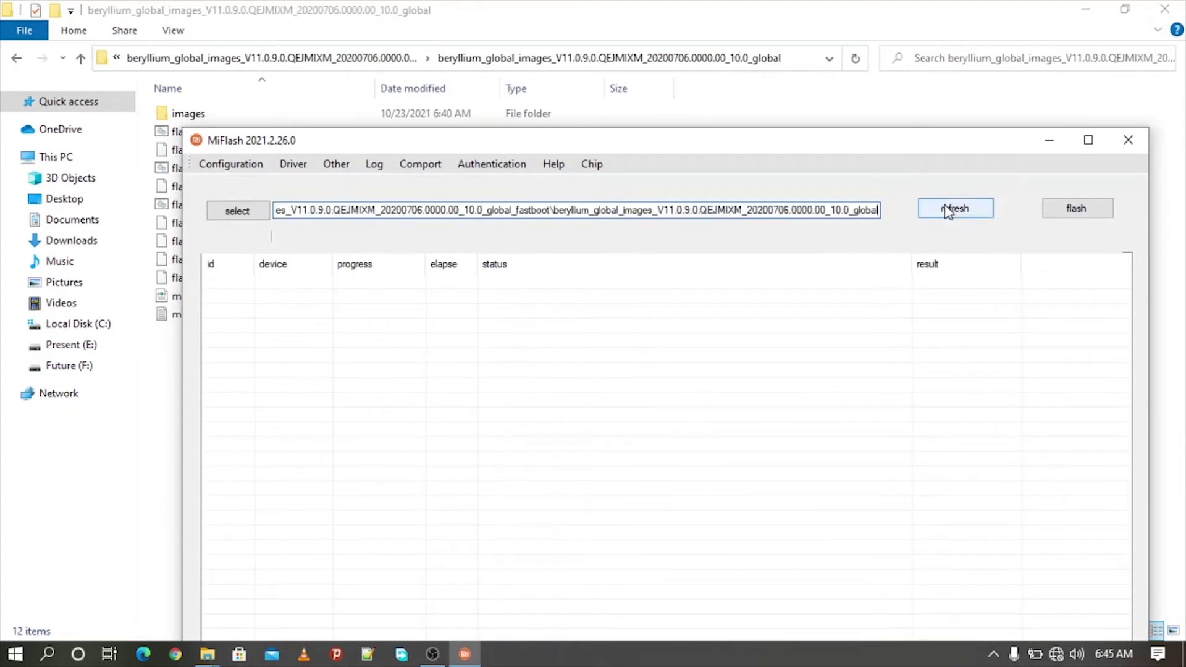
Step: Maximize MiFlash, choose the clean all option, refresh the device list, and try to flash the ROM to the phone
{"action": "left_click_drag", "start_coordinate": [937, 148], "coordinate": [931, 26]}
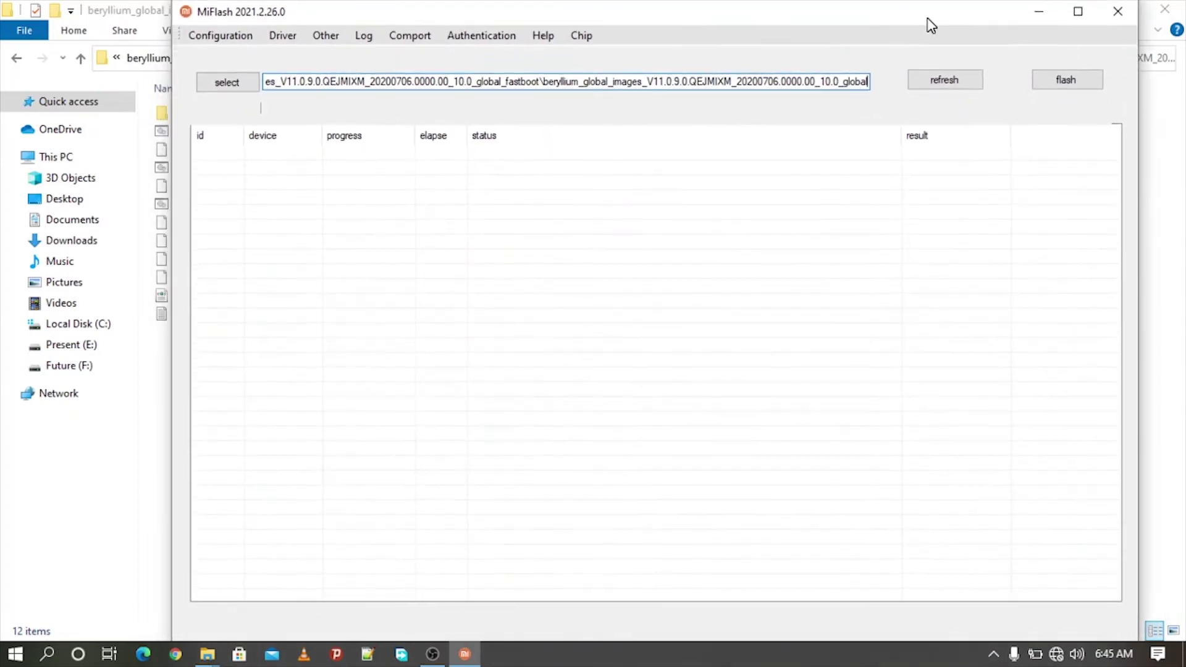
{"action": "left_click", "coordinate": [1061, 12]}
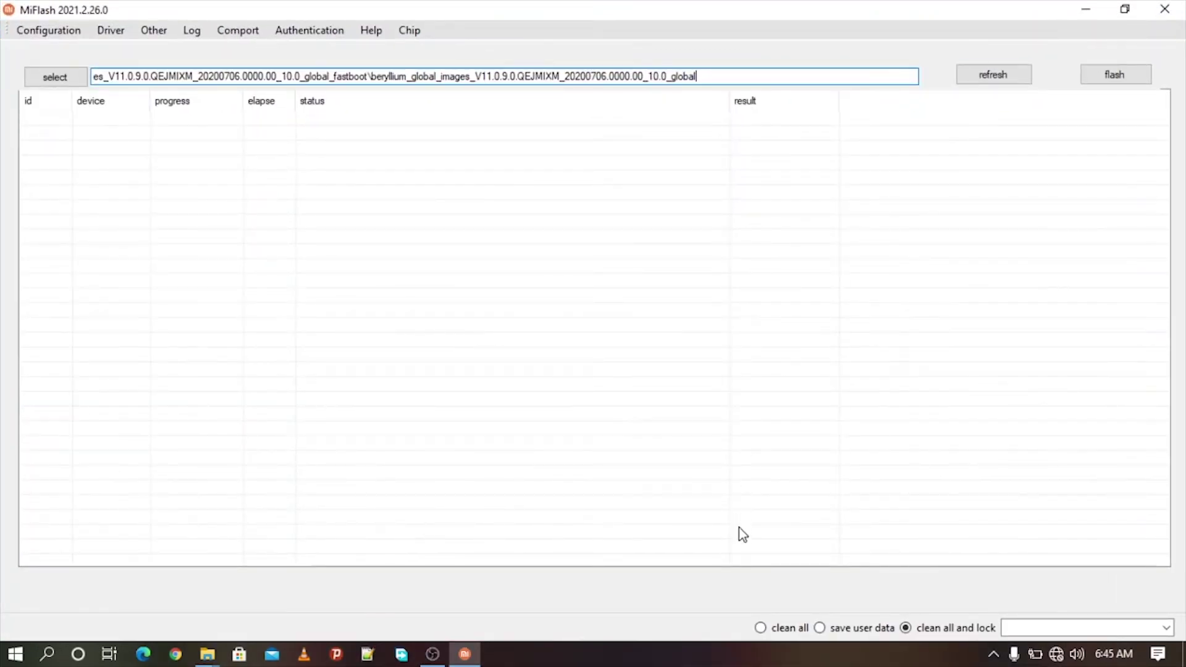
{"action": "left_click", "coordinate": [760, 628]}
{"action": "left_click", "coordinate": [996, 74]}
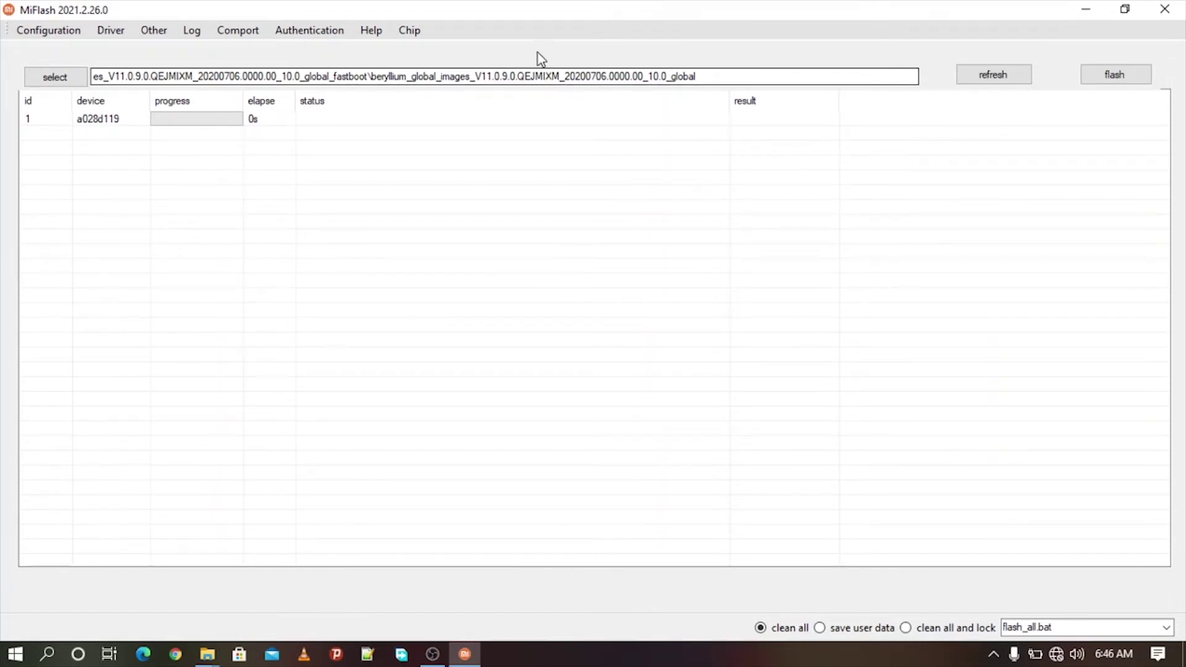
{"action": "left_click", "coordinate": [1117, 80]}
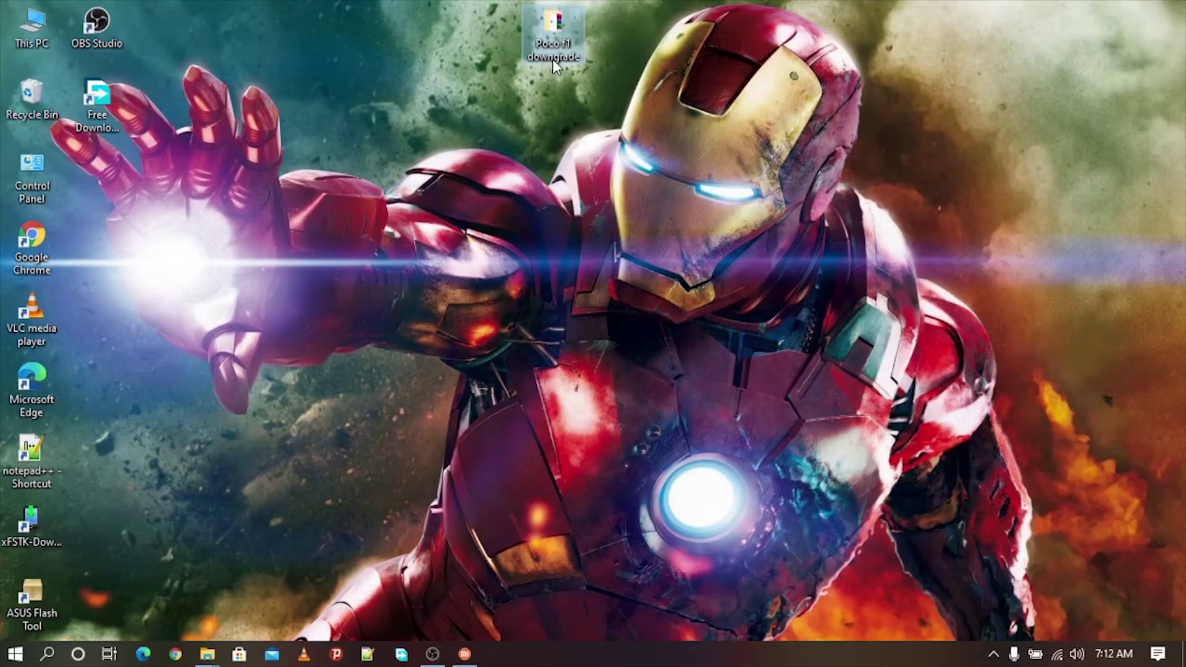
Step: Rename the Poco f1 downgrade folder on the desktop as Poco_f1_downgrade, closing MiFlash to release the folder
{"action": "mouse_move", "coordinate": [555, 55]}
{"action": "left_click", "coordinate": [555, 55]}
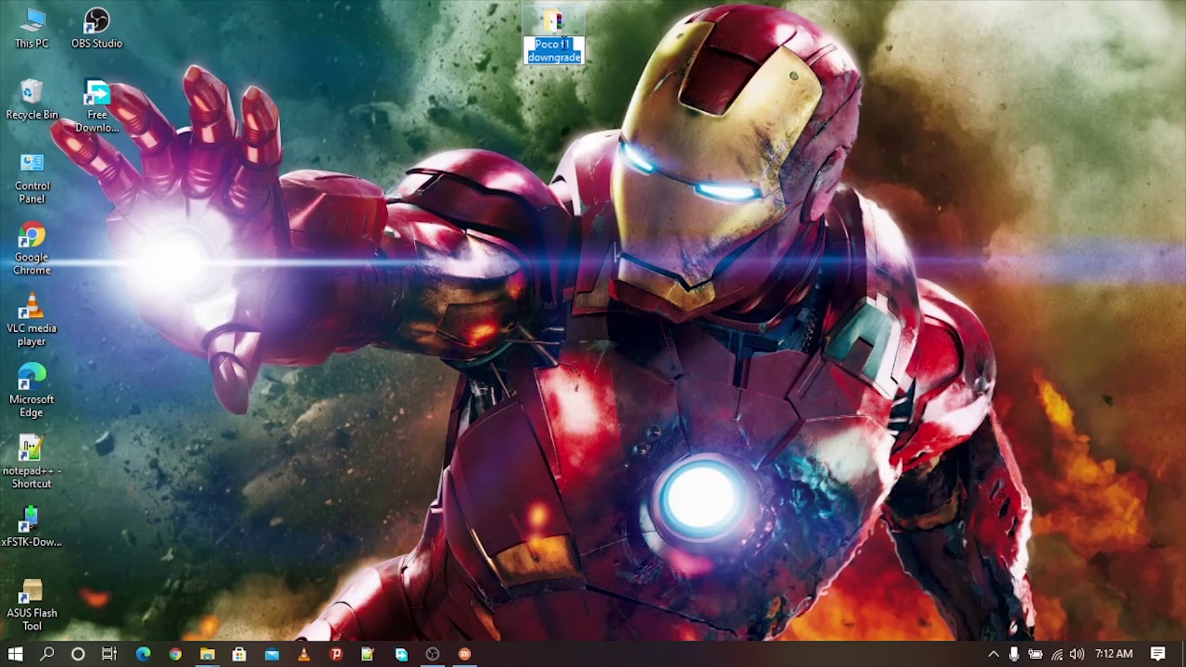
{"action": "left_click", "coordinate": [583, 47]}
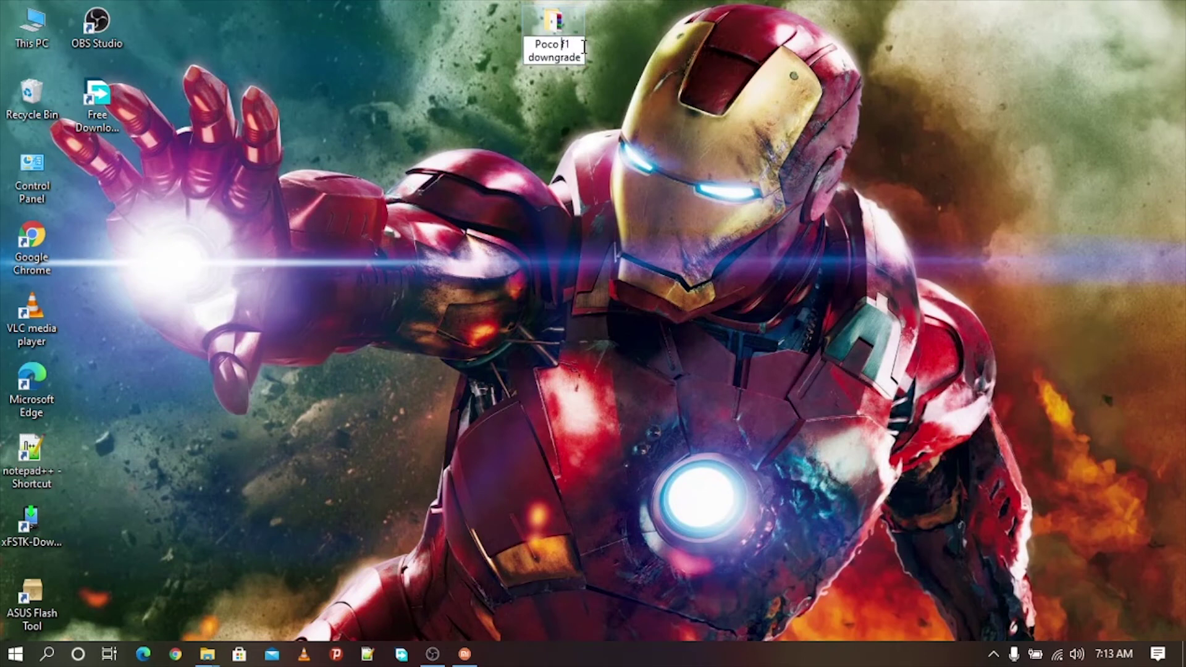
{"action": "key", "text": "BackSpace"}
{"action": "type", "text": "_"}
{"action": "key", "text": "Delete"}
{"action": "type", "text": "_"}
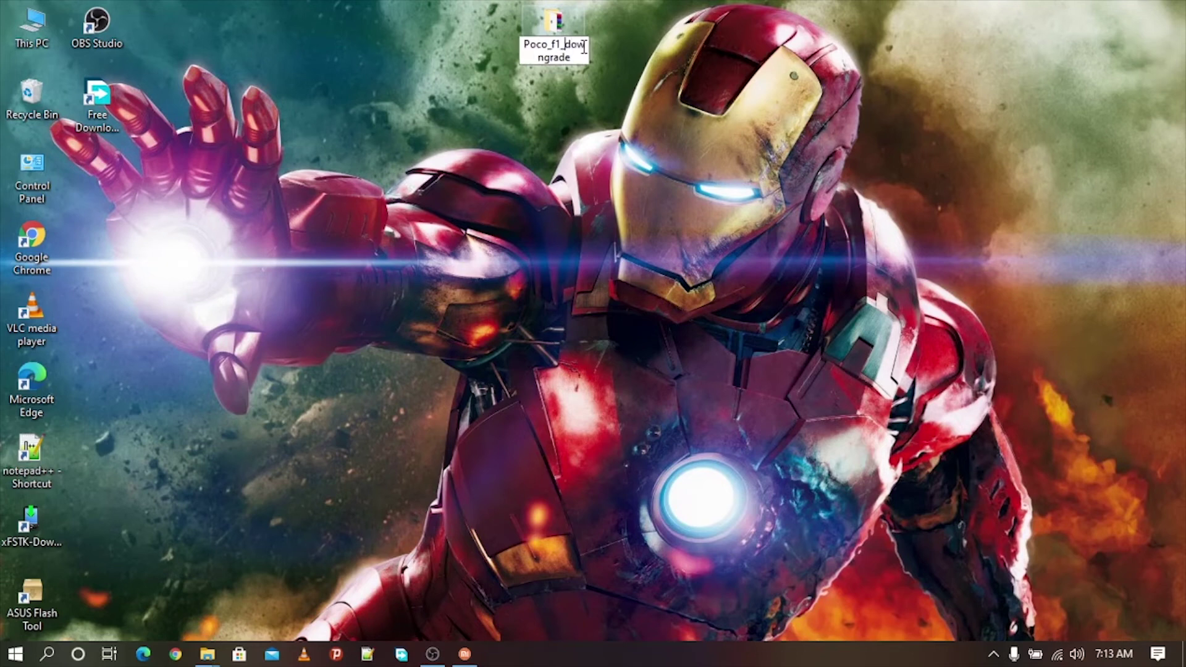
{"action": "key", "text": "Return"}
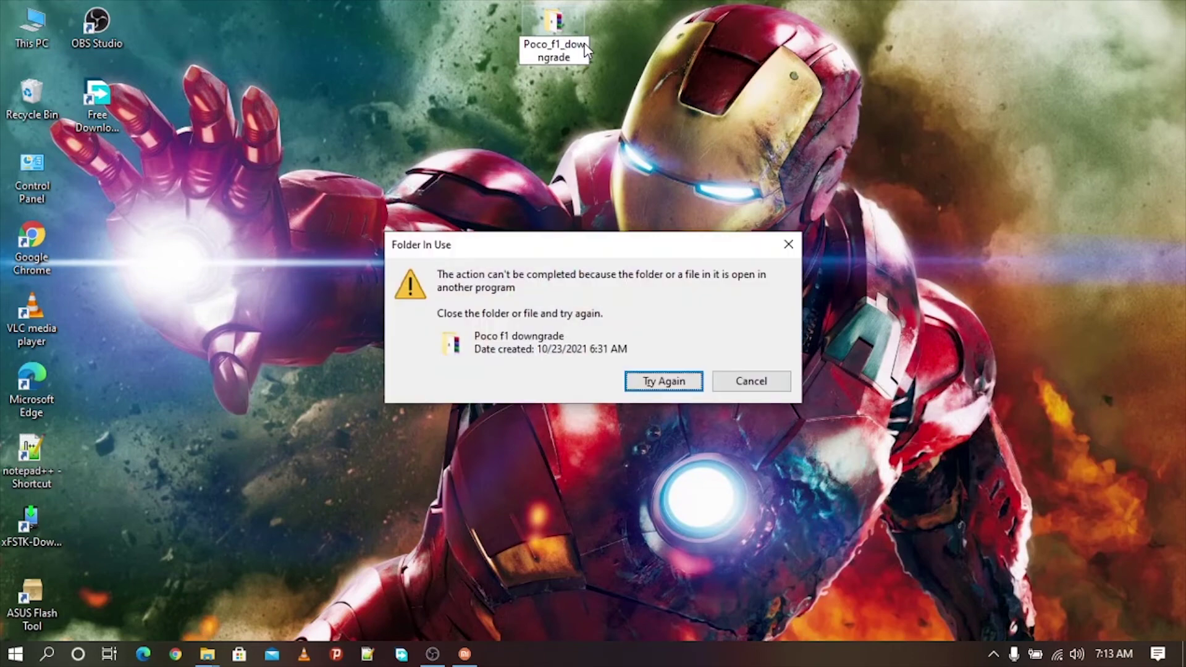
{"action": "left_click", "coordinate": [465, 653]}
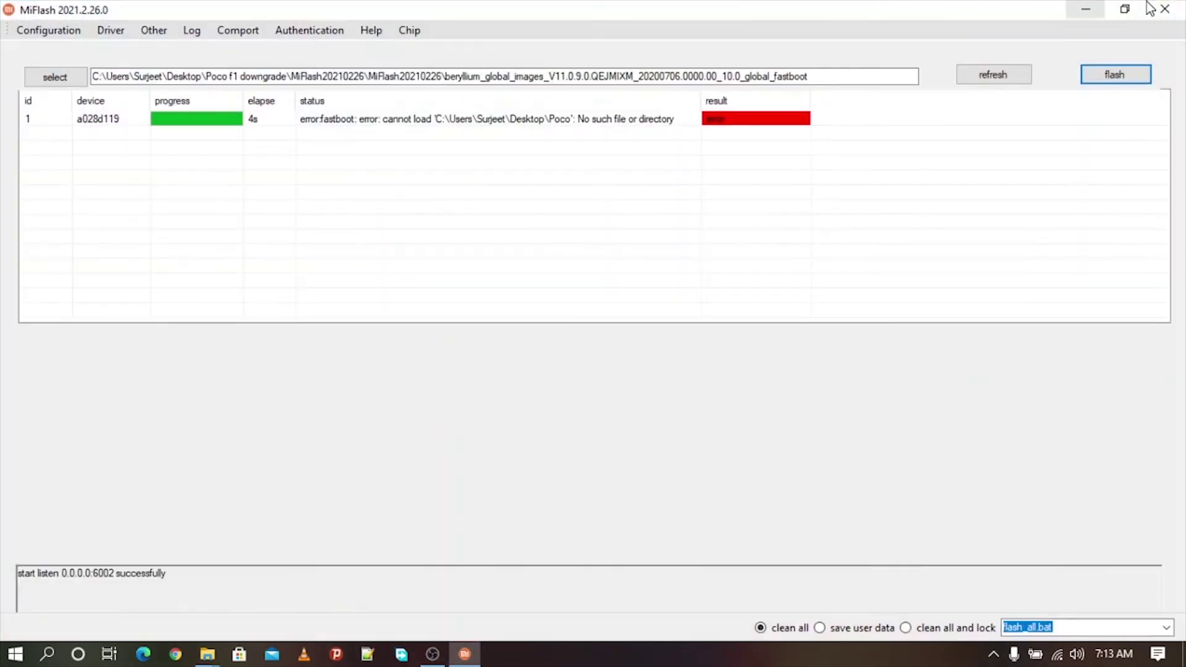
{"action": "left_click", "coordinate": [1165, 9]}
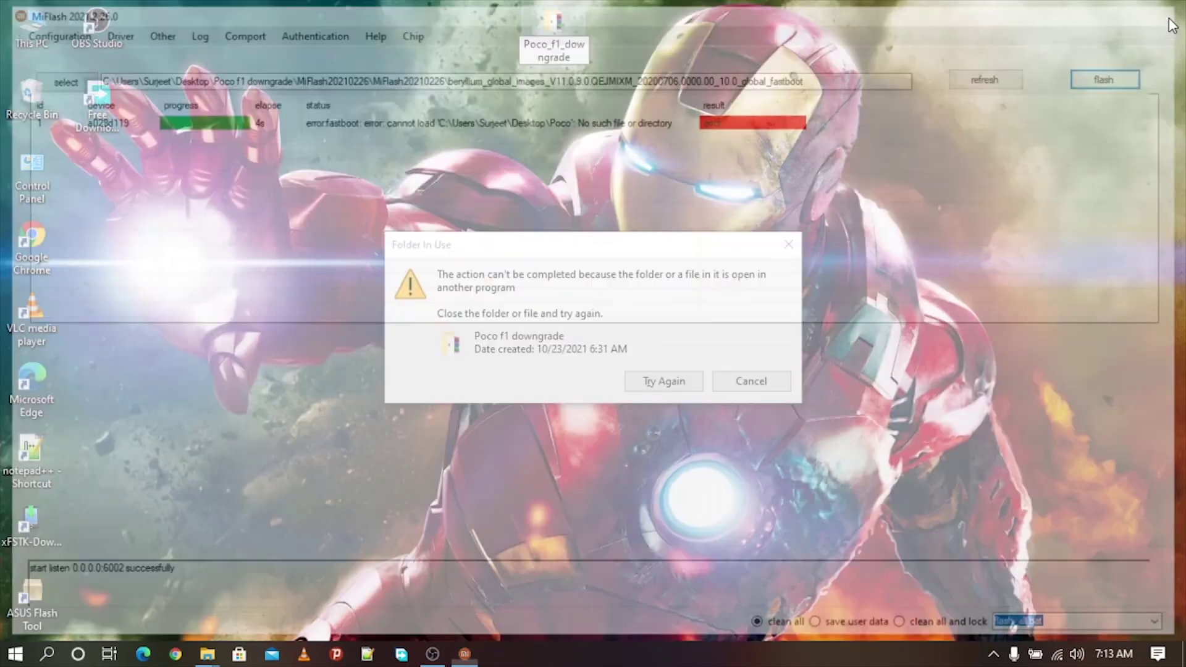
{"action": "left_click", "coordinate": [683, 382]}
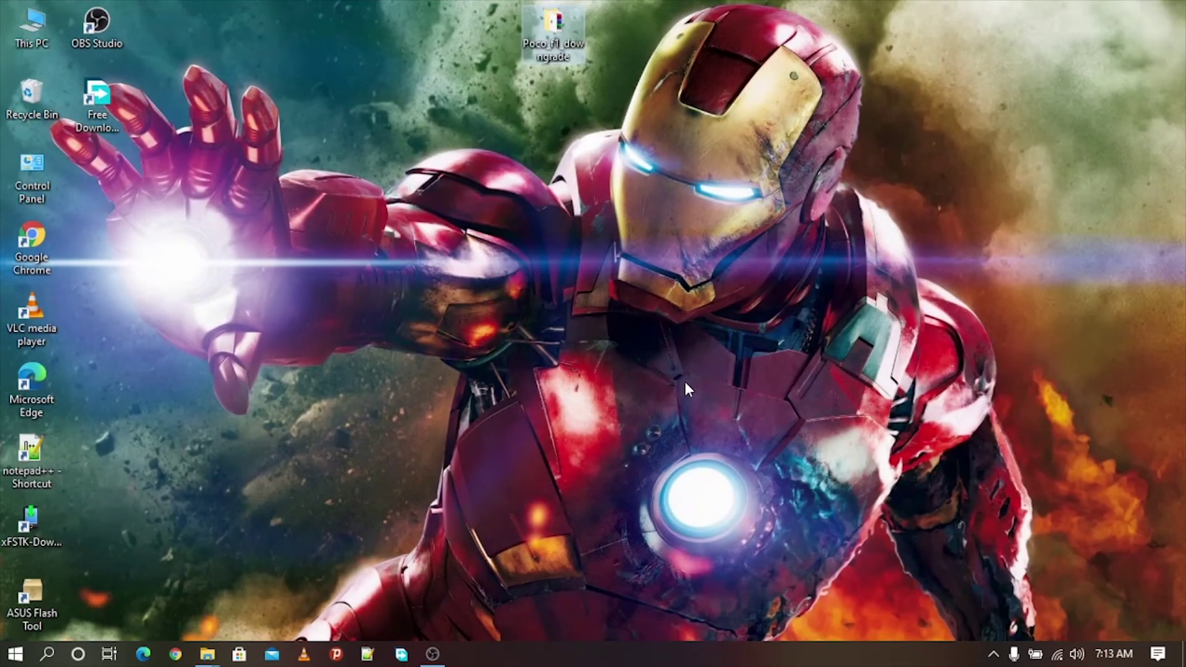
Step: Launch XiaoMiFlash again from the inner MiFlash20210226 folder inside Poco_f1_downgrade
{"action": "double_click", "coordinate": [556, 25]}
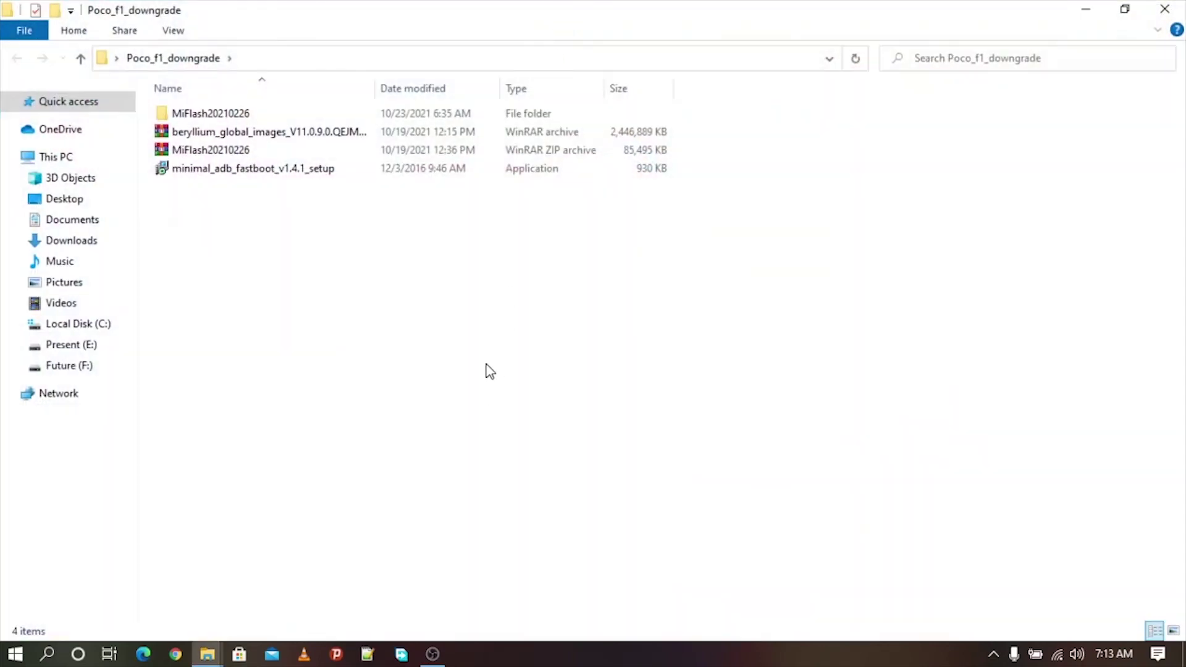
{"action": "double_click", "coordinate": [213, 115]}
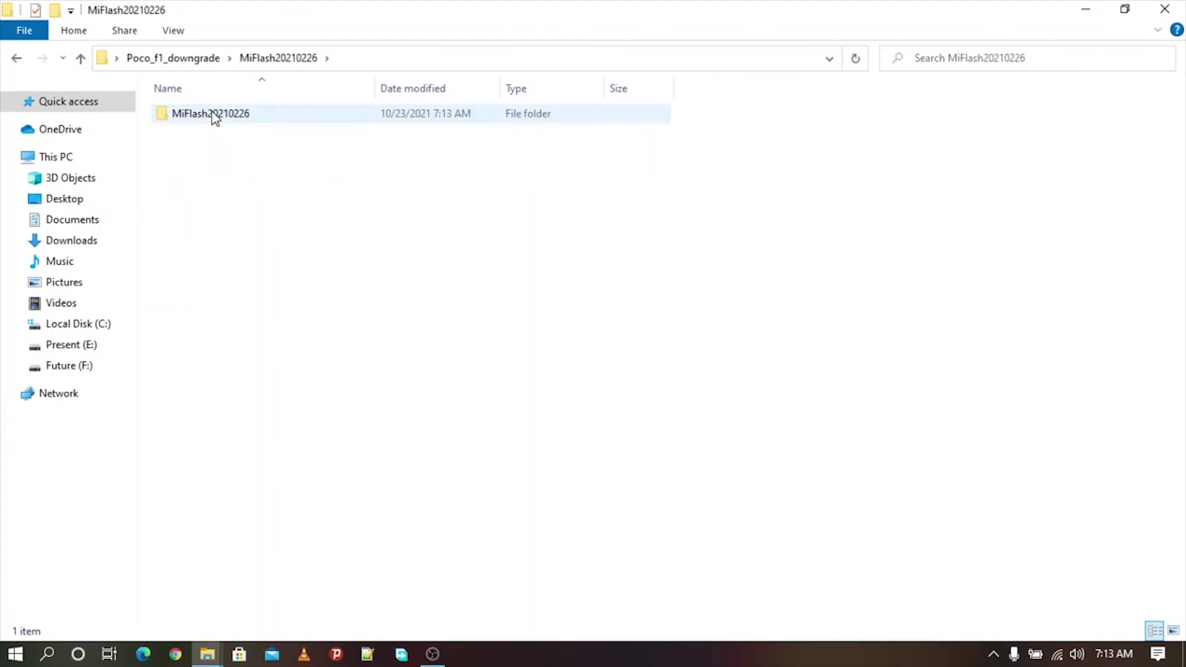
{"action": "left_click", "coordinate": [213, 115]}
{"action": "double_click", "coordinate": [213, 115]}
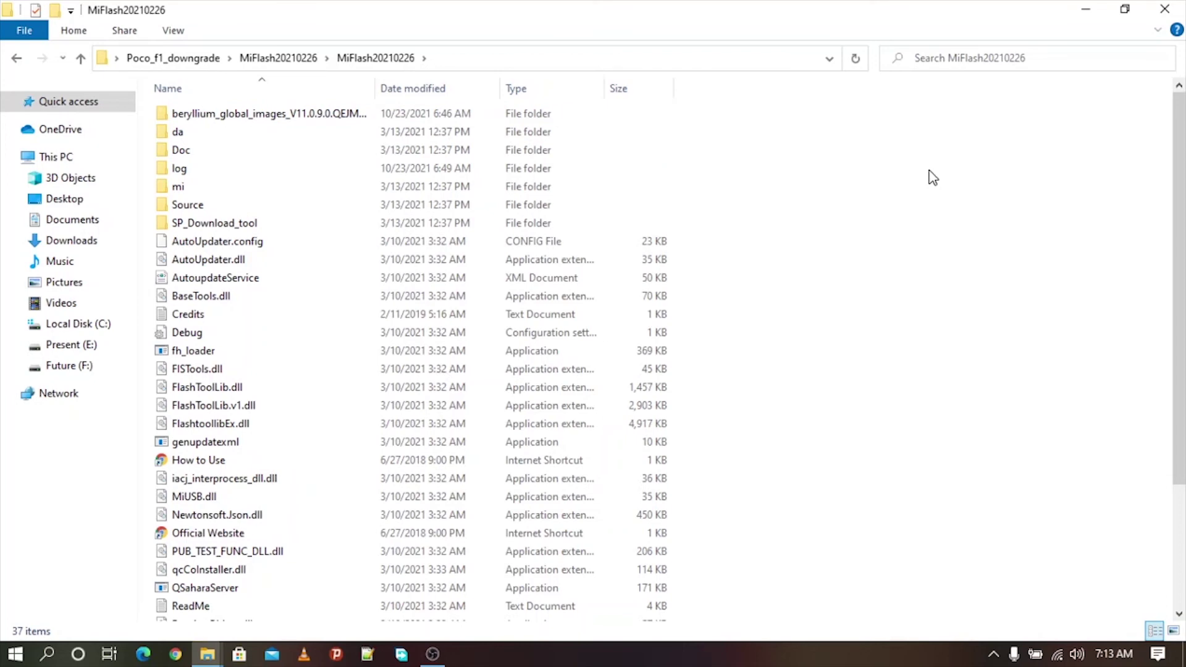
{"action": "scroll", "coordinate": [930, 184], "scroll_direction": "down", "scroll_amount": 3}
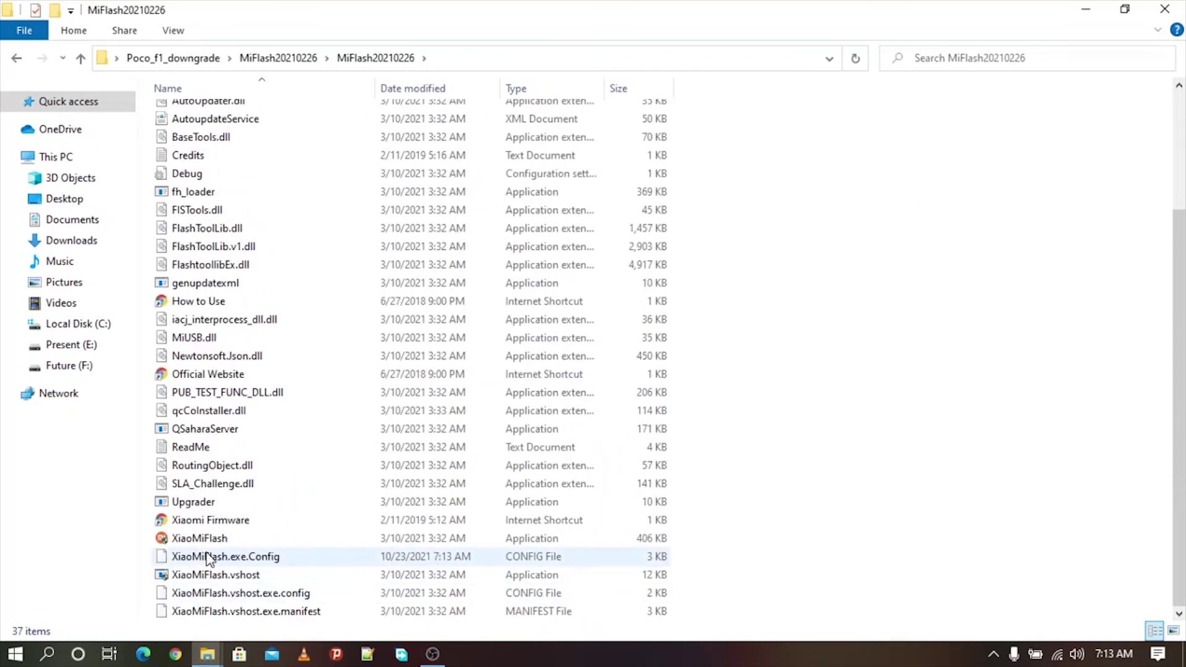
{"action": "double_click", "coordinate": [170, 538]}
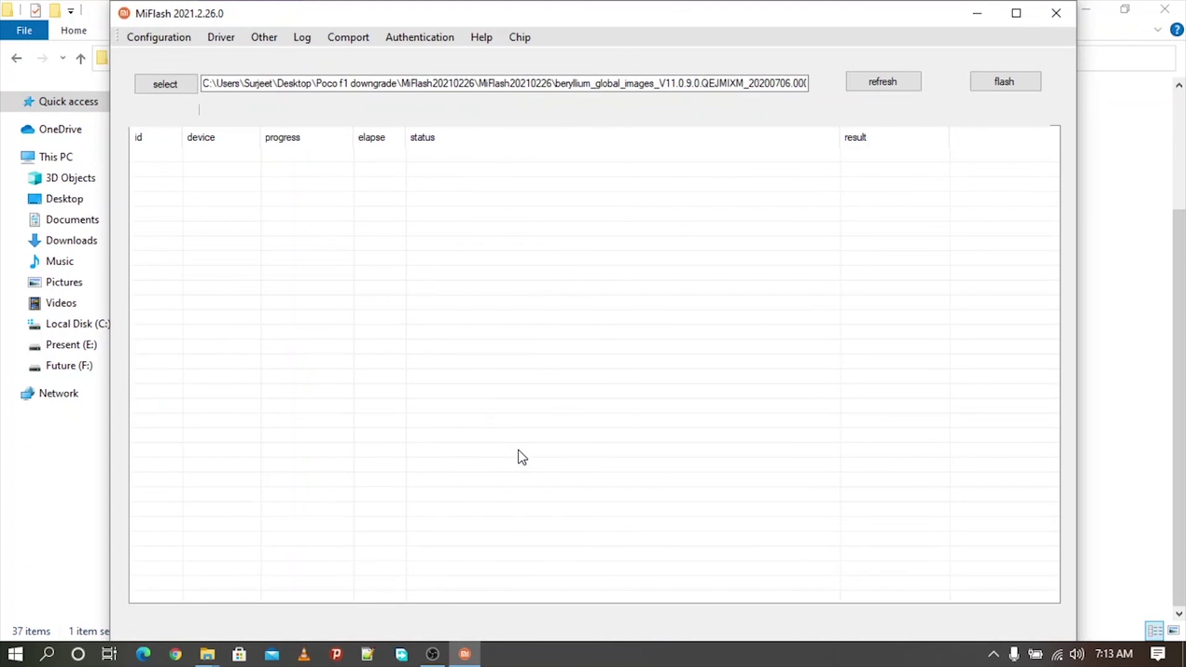
Step: Maximize MiFlash, choose the clean all option and refresh the list of connected devices
{"action": "key", "text": "super+Up"}
{"action": "left_click", "coordinate": [760, 628]}
{"action": "left_click", "coordinate": [1010, 75]}
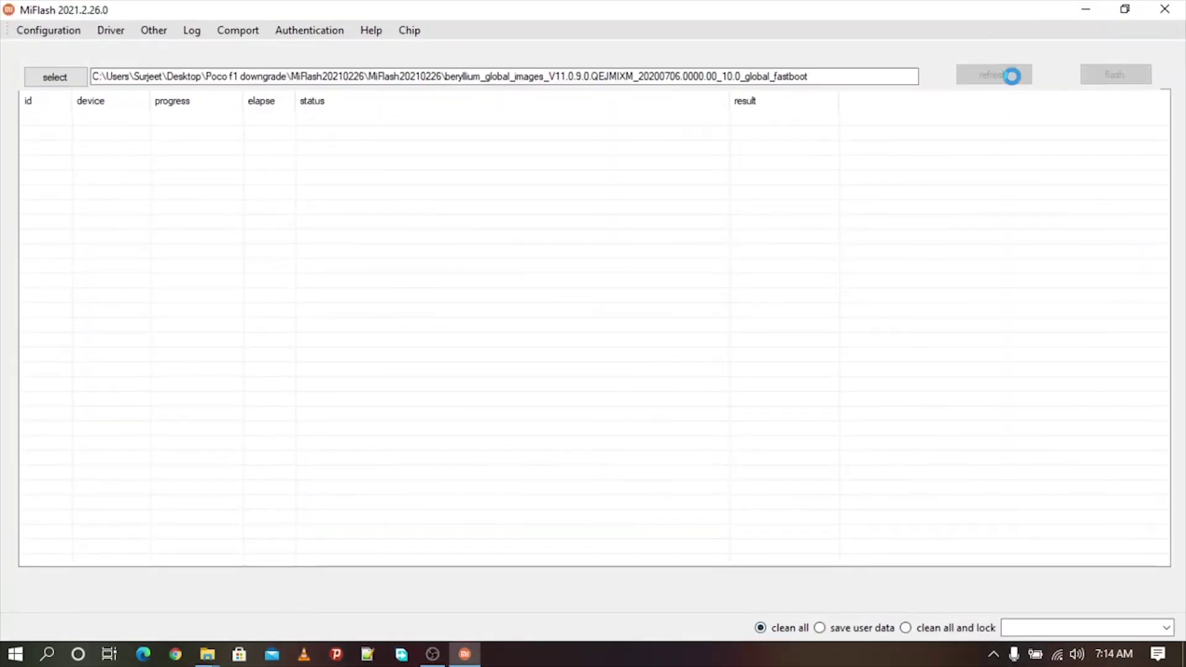
Step: Replace the MiFlash firmware path with that of the beryllium folder ending in 10.0_global_fastboot inside Poco_f1_downgrade, and flash the phone
{"action": "left_click", "coordinate": [1086, 9]}
{"action": "double_click", "coordinate": [333, 112]}
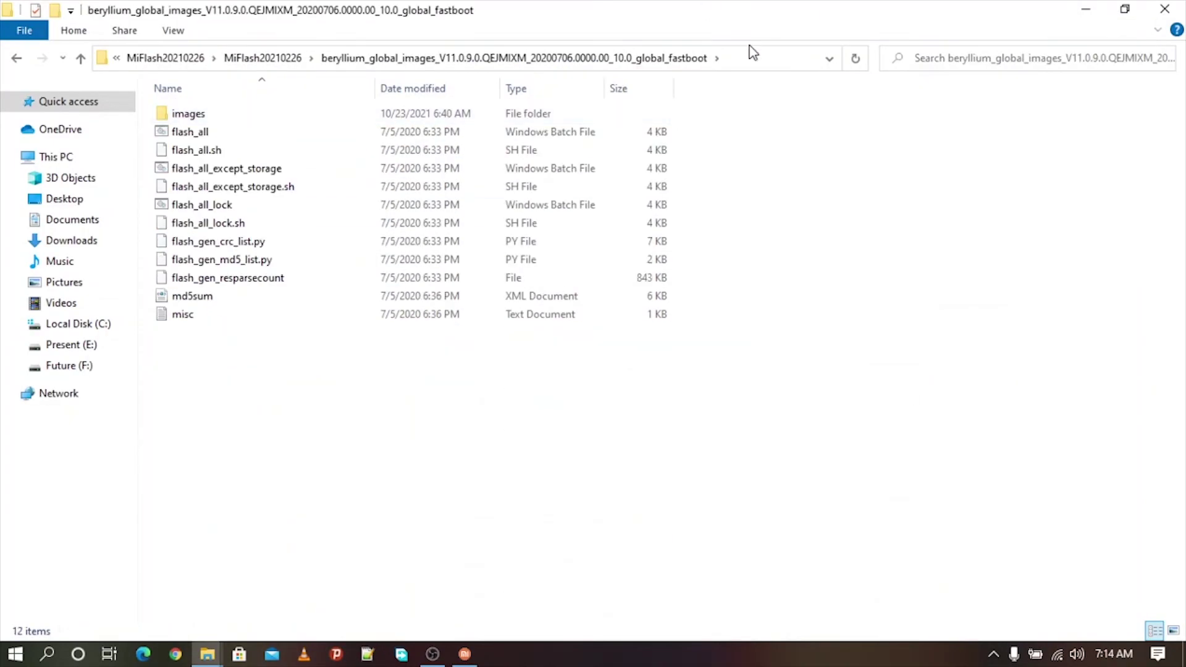
{"action": "left_click", "coordinate": [761, 58]}
{"action": "left_click", "coordinate": [463, 654]}
{"action": "left_click", "coordinate": [710, 76]}
{"action": "key", "text": "ctrl+a"}
{"action": "left_click", "coordinate": [776, 480]}
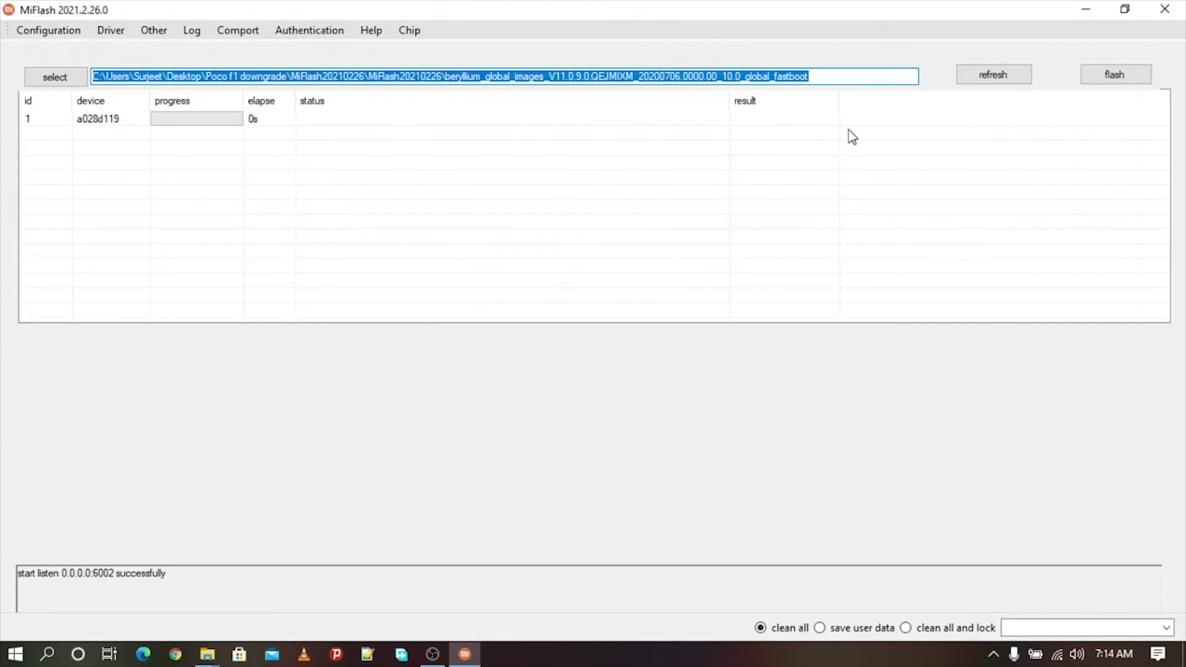
{"action": "key", "text": "BackSpace"}
{"action": "type", "text": "C:\\Users\\Surjeet\\Desktop\\Poco_f1_downgrade\\MiFlash20210226\\MiFlash20210226\\beryllium_global_images_V11.0.9.0.QEJMIXM_20200706.0000.00_10.0_global_fastboot"}
{"action": "left_click", "coordinate": [1019, 74]}
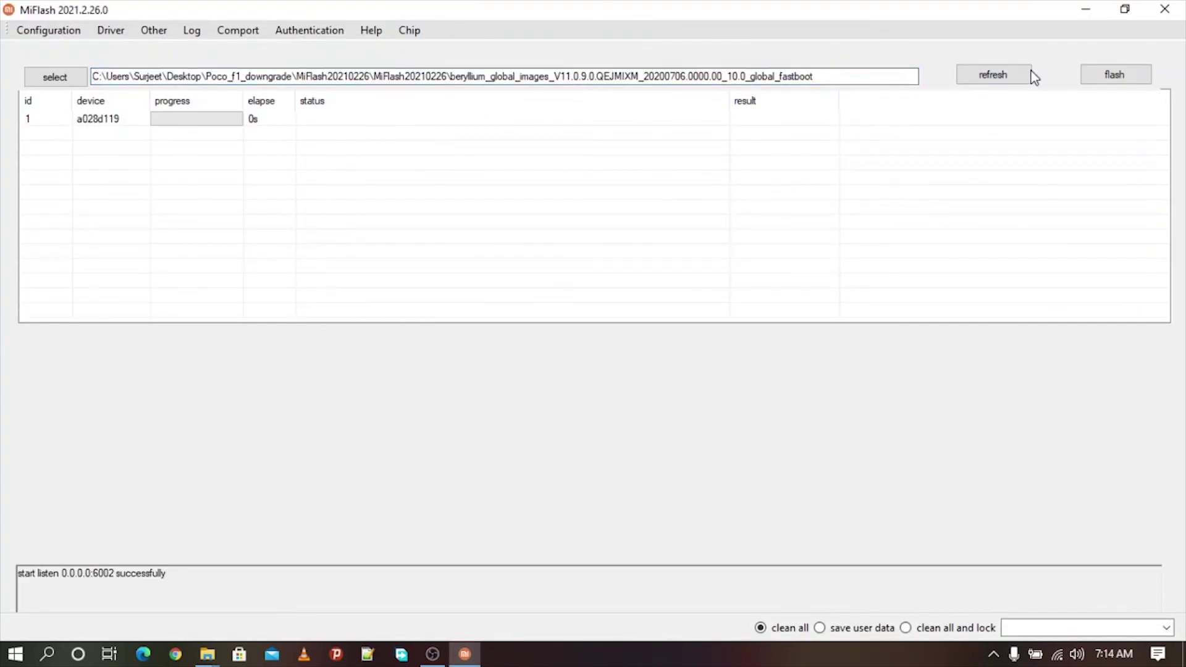
{"action": "left_click", "coordinate": [1098, 77]}
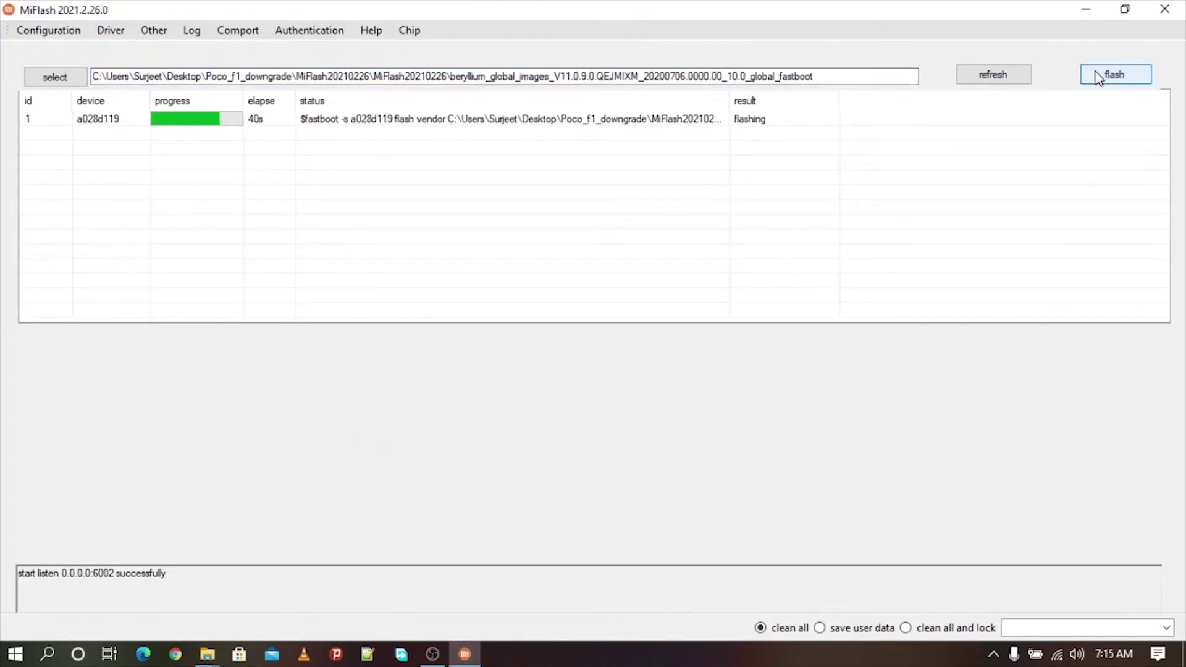